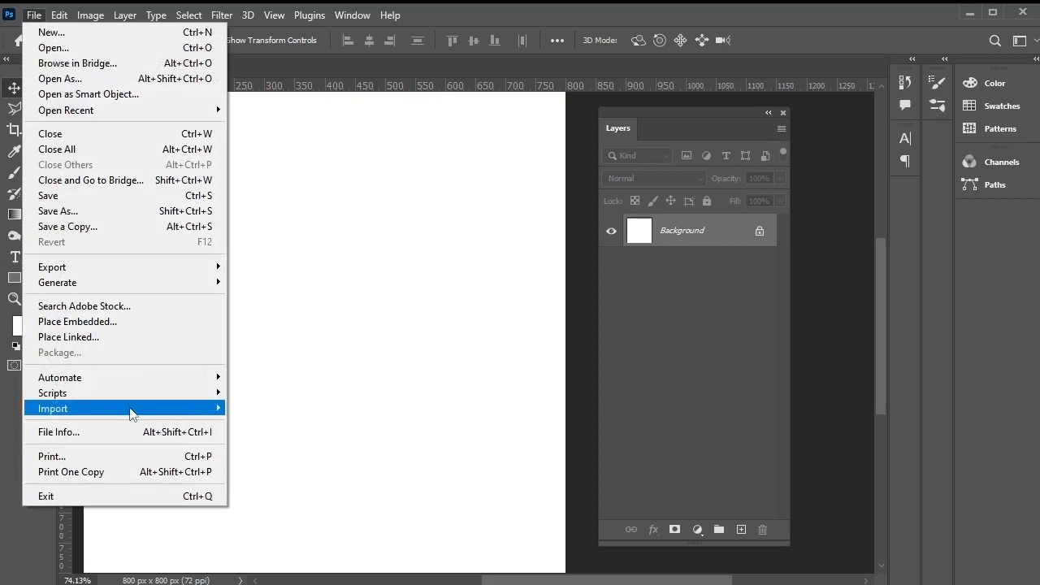
Place the pexels-rajnlove-1550694 image from the Downloads folder into the document as an embedded object.
{"action": "left_click", "coordinate": [143, 324]}
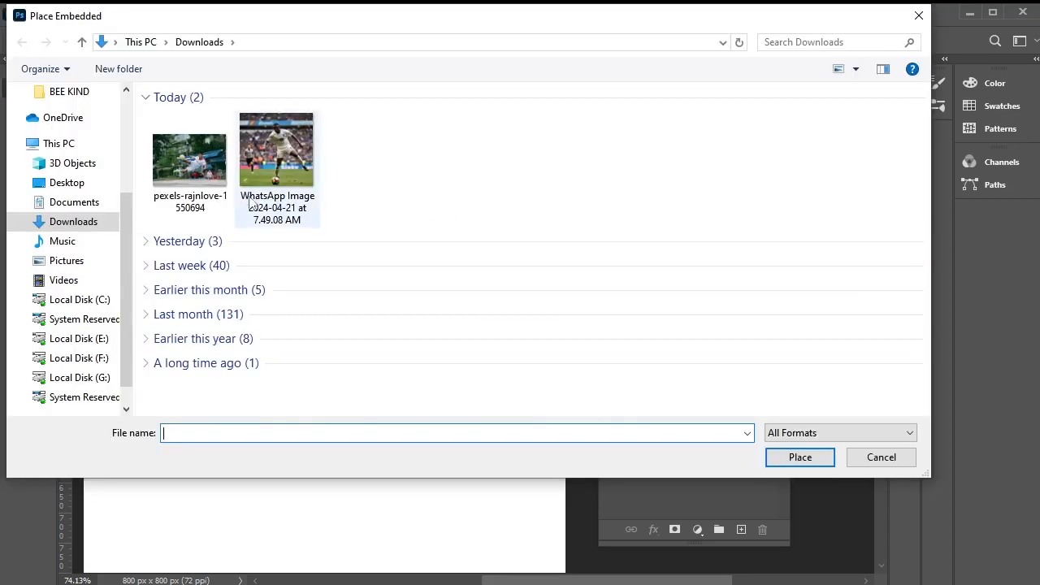
{"action": "left_click", "coordinate": [195, 166]}
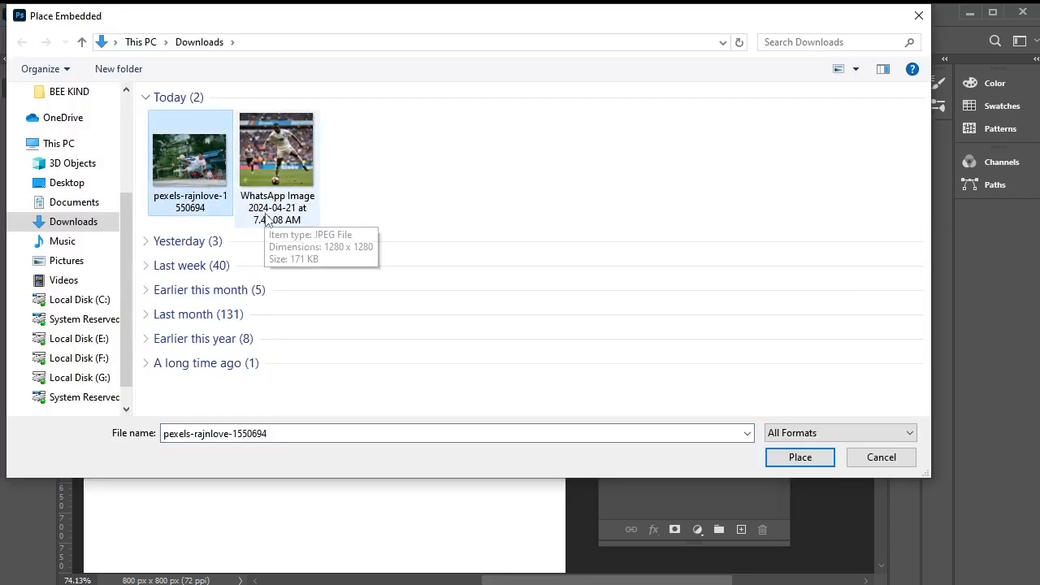
{"action": "left_click", "coordinate": [801, 457]}
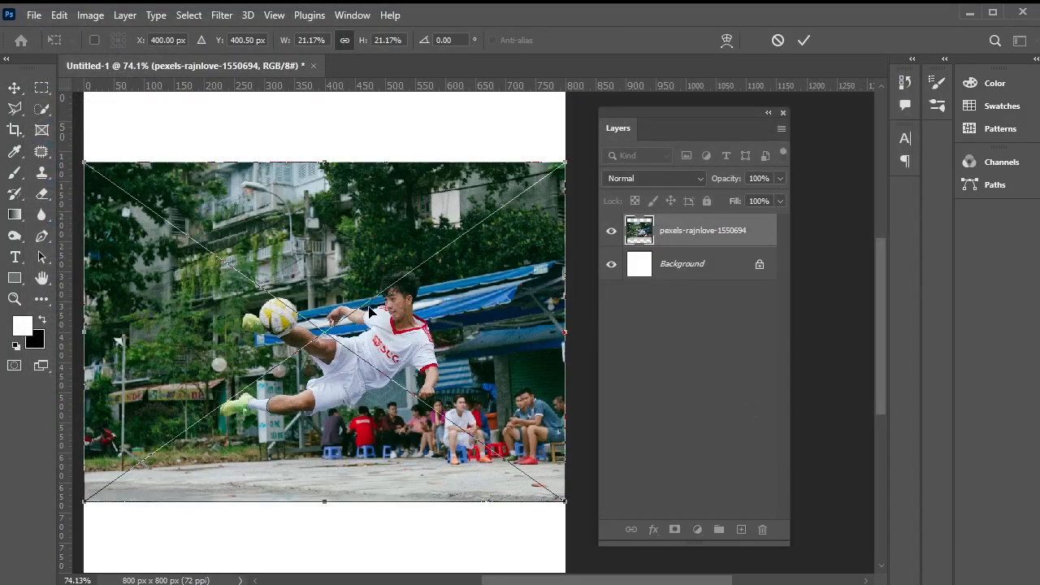
Scale the placed photo proportionally to about 32% and position it so that it covers the square canvas.
{"action": "left_click_drag", "start_coordinate": [401, 343], "coordinate": [307, 281]}
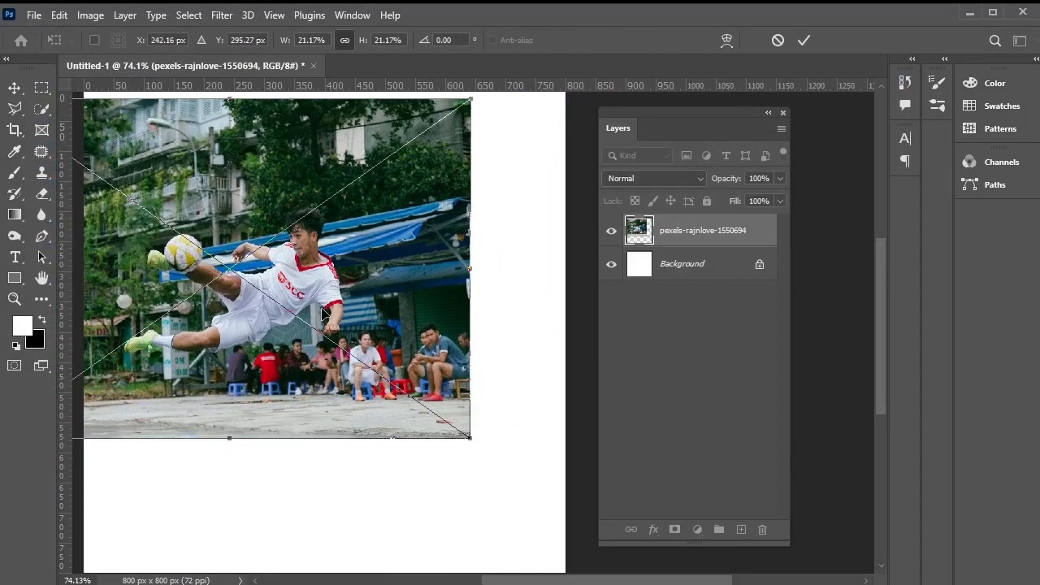
{"action": "scroll", "coordinate": [324, 313], "scroll_direction": "down", "scroll_amount": 3}
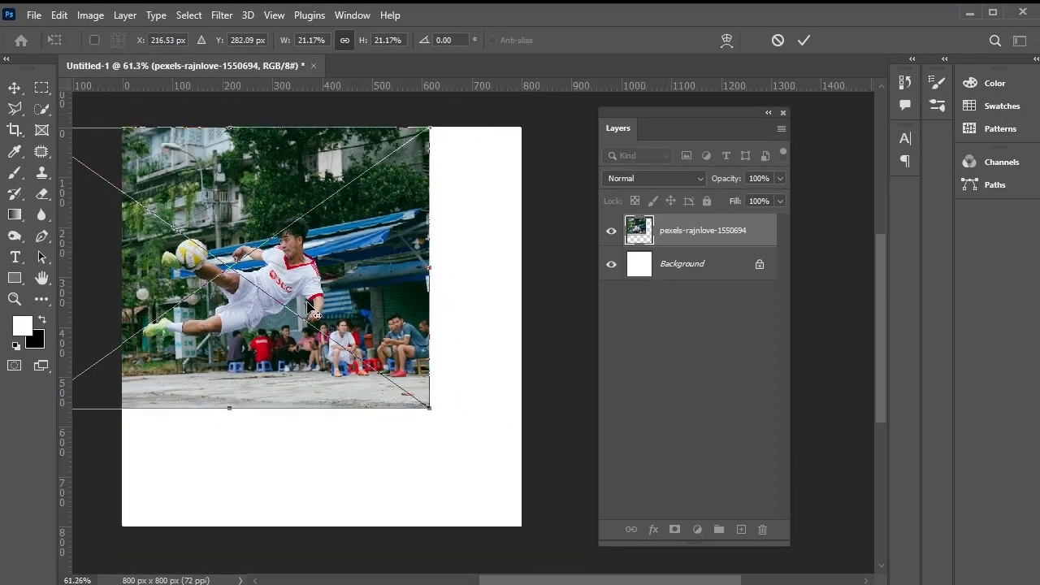
{"action": "left_click_drag", "start_coordinate": [415, 401], "coordinate": [594, 556]}
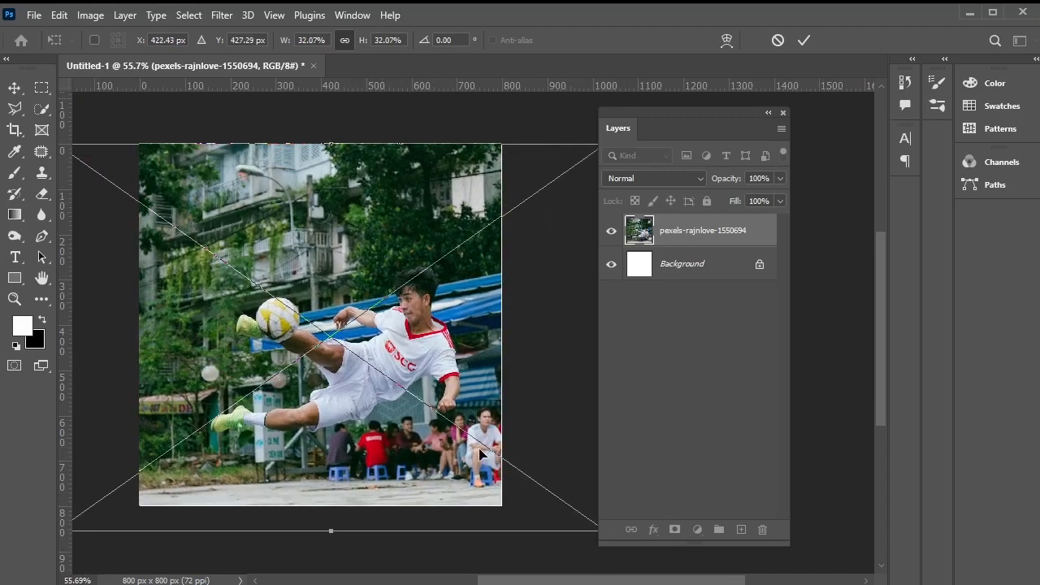
{"action": "left_click_drag", "start_coordinate": [474, 460], "coordinate": [450, 432]}
{"action": "key", "text": "Return"}
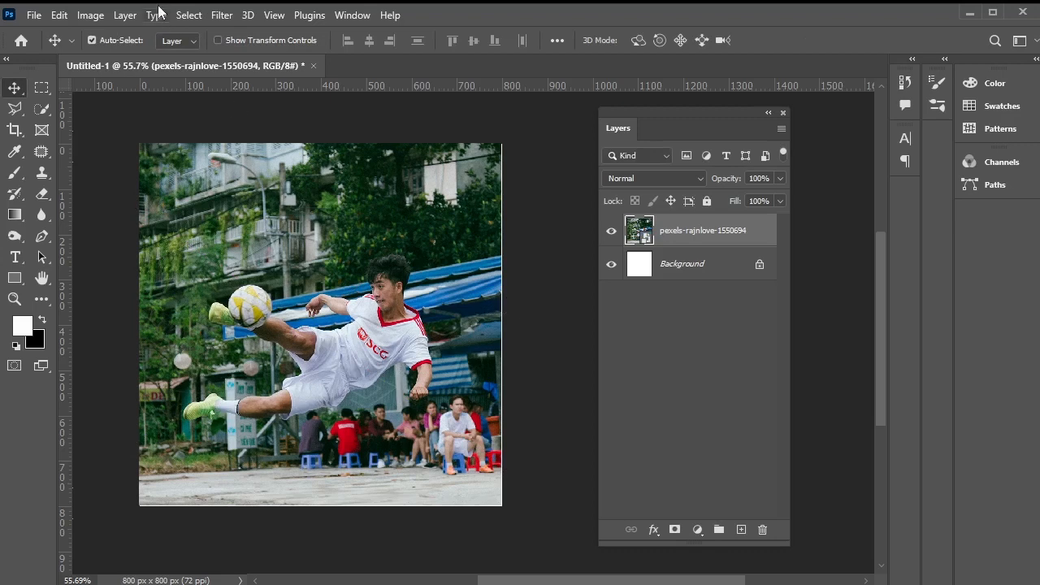
Select the footballer and the ball in the placed photo with Select Subject and check the selection edges.
{"action": "left_click", "coordinate": [188, 15]}
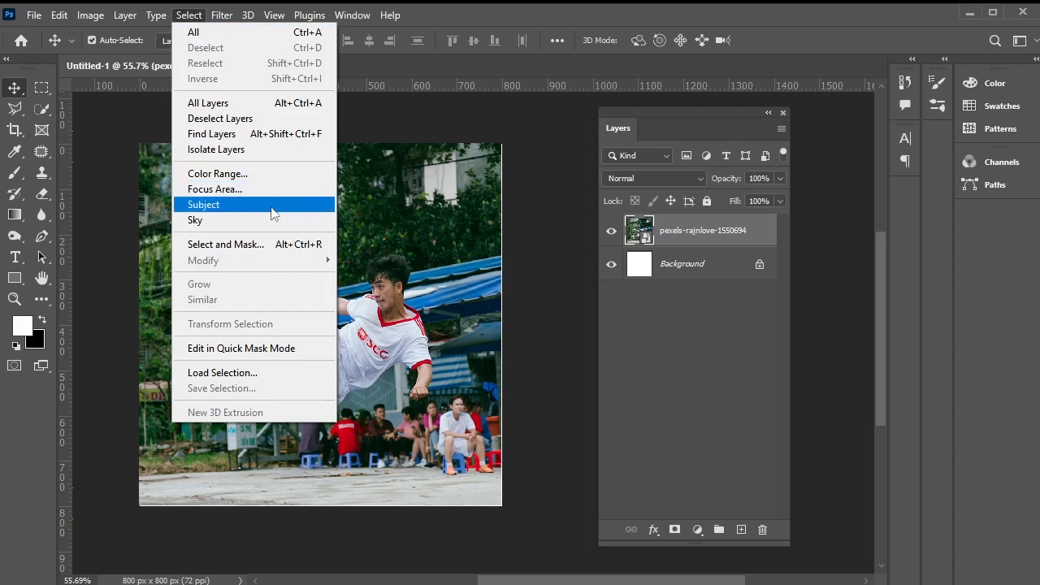
{"action": "left_click", "coordinate": [271, 208]}
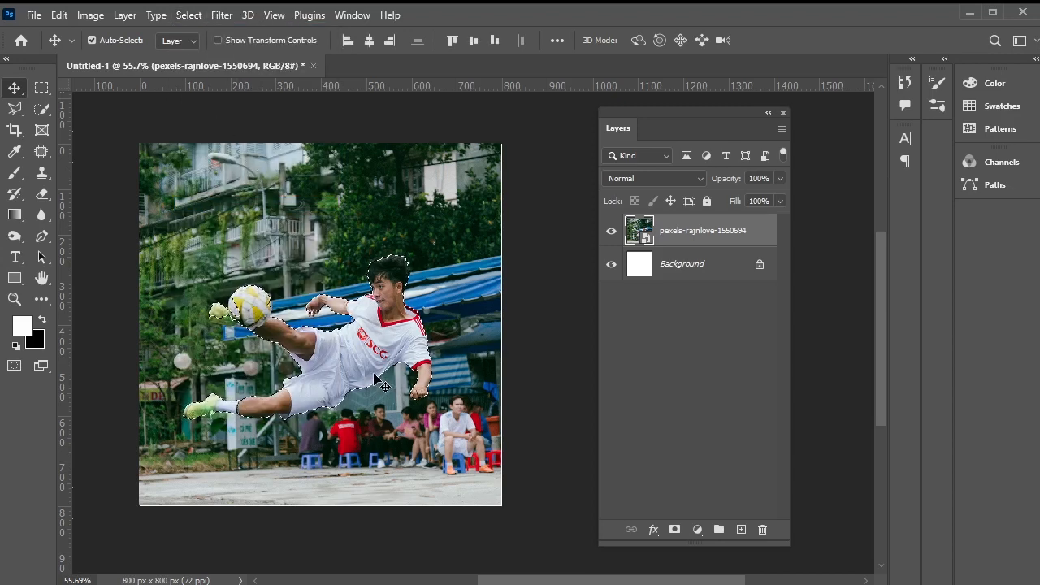
{"action": "scroll", "coordinate": [241, 334], "scroll_direction": "up", "scroll_amount": 2}
{"action": "scroll", "coordinate": [240, 335], "scroll_direction": "up", "scroll_amount": 3}
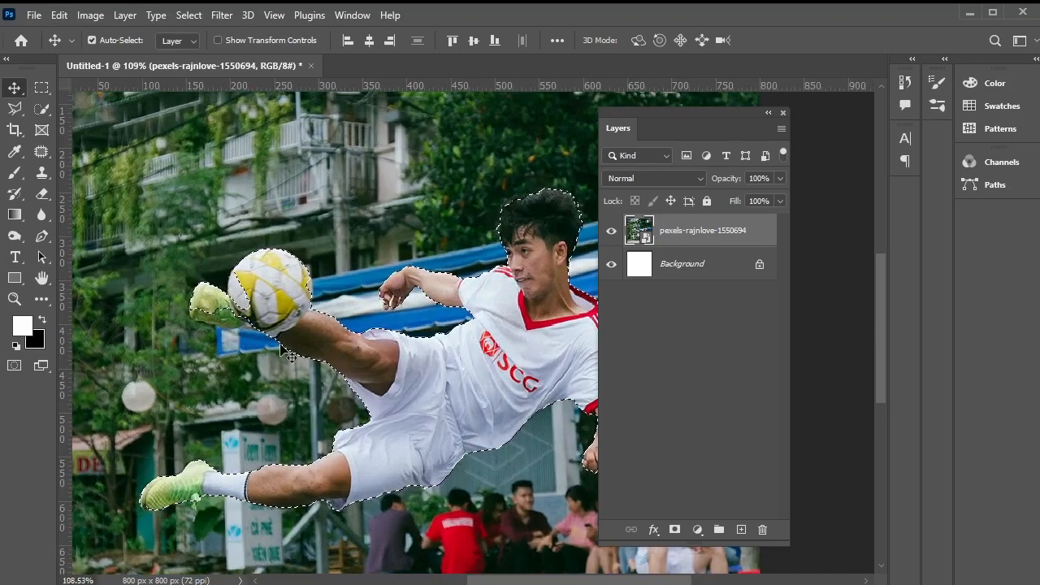
Copy the selected footballer and ball onto a new layer with Layer Via Copy.
{"action": "left_click", "coordinate": [42, 110]}
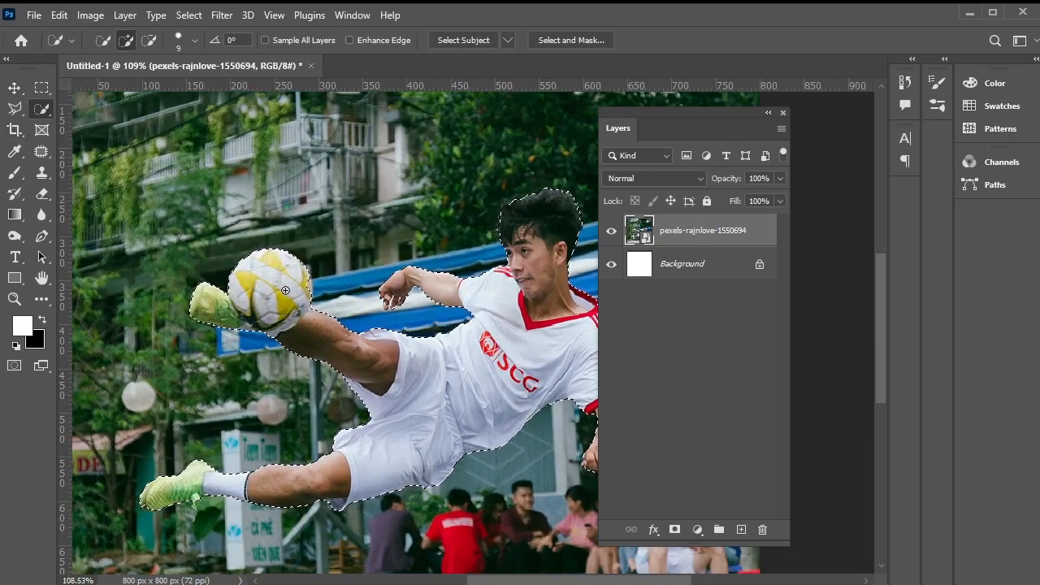
{"action": "scroll", "coordinate": [430, 282], "scroll_direction": "down", "scroll_amount": 3}
{"action": "right_click", "coordinate": [431, 283]}
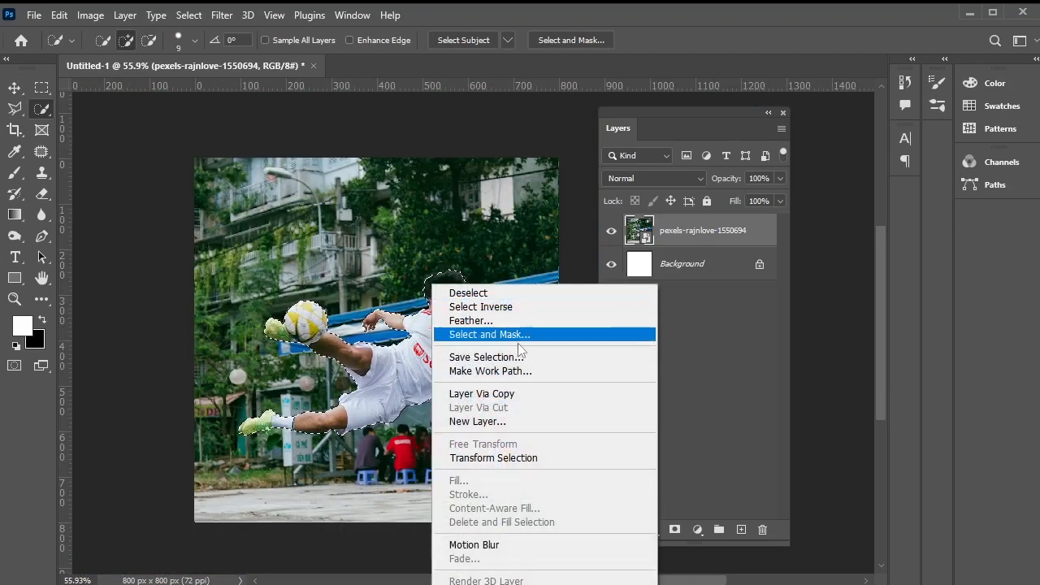
{"action": "left_click", "coordinate": [534, 393]}
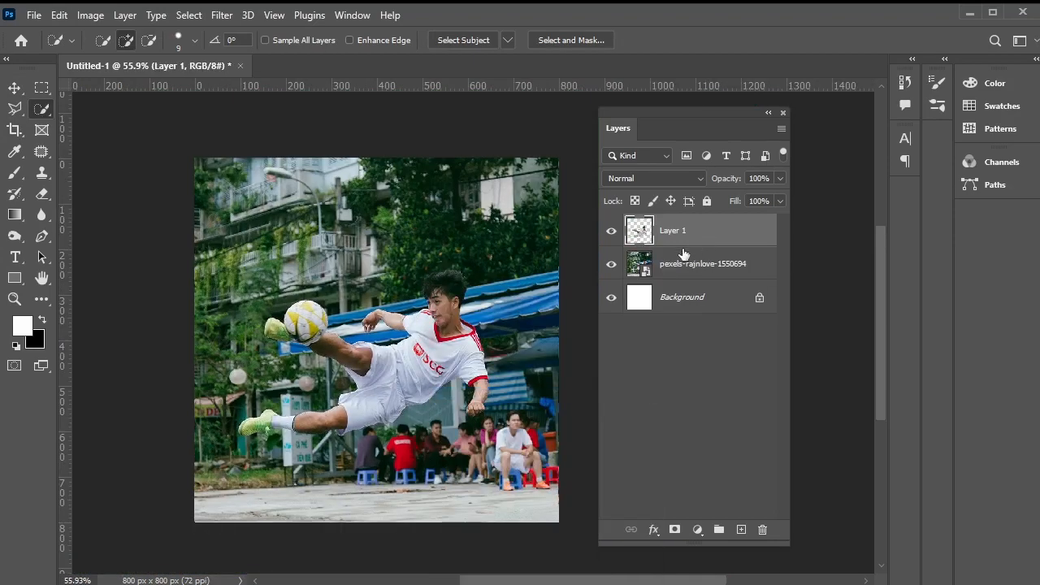
Apply a Gaussian Blur with a 4.0-pixel radius to the pexels-rajnlove-1550694 photo layer.
{"action": "left_click", "coordinate": [687, 271]}
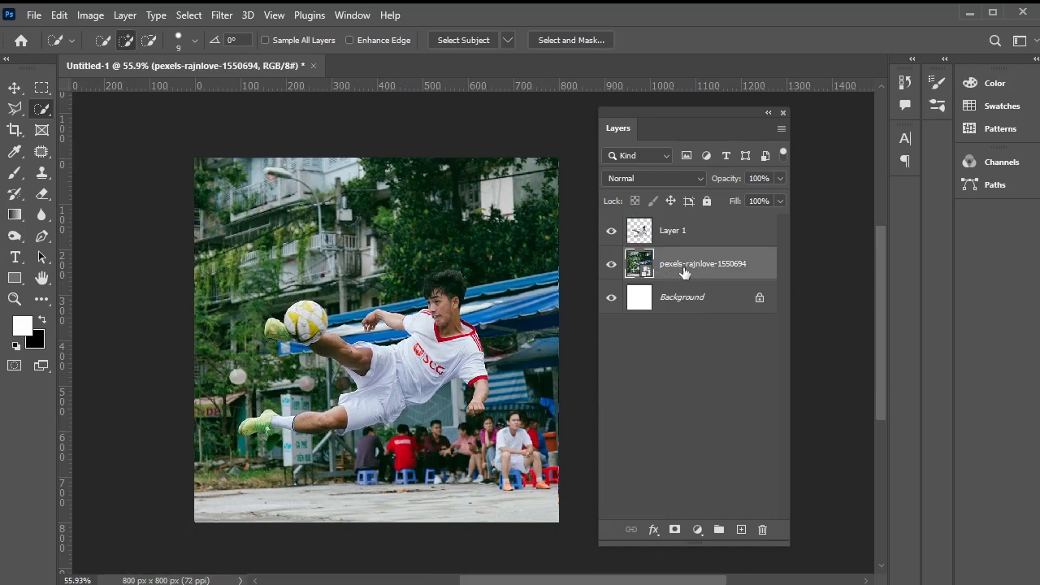
{"action": "left_click", "coordinate": [221, 15]}
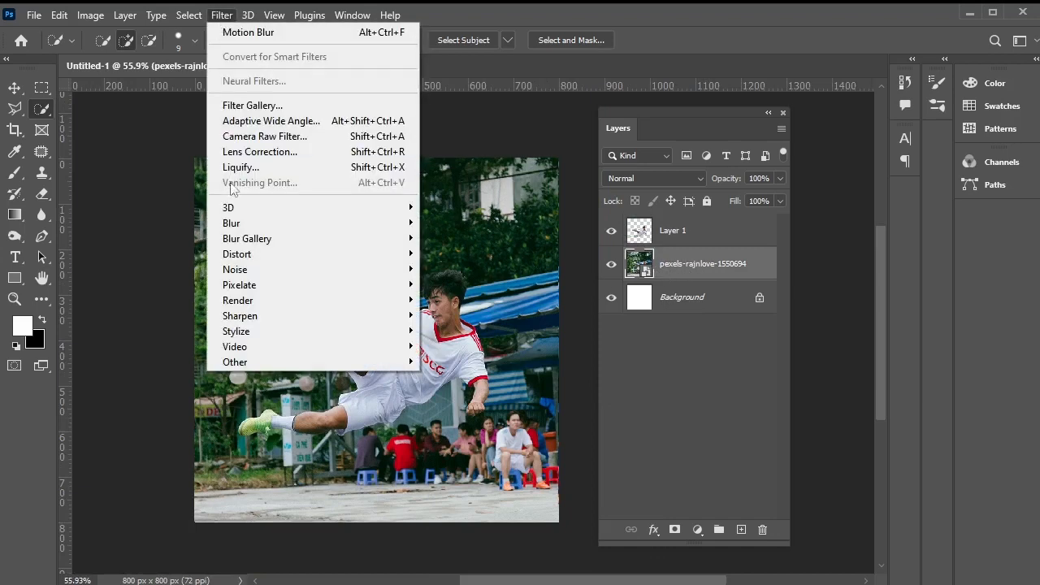
{"action": "mouse_move", "coordinate": [245, 225]}
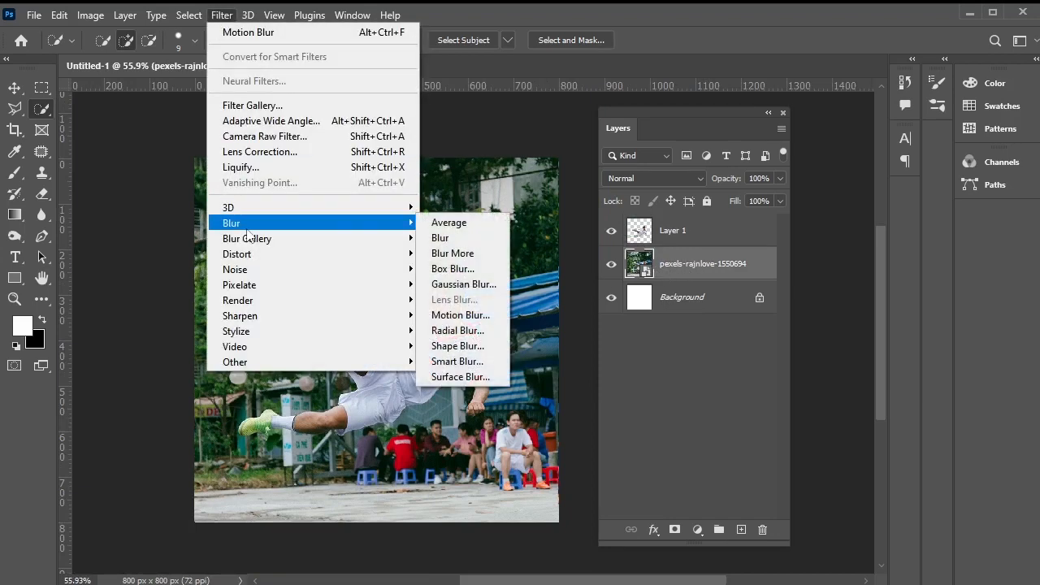
{"action": "left_click", "coordinate": [467, 284]}
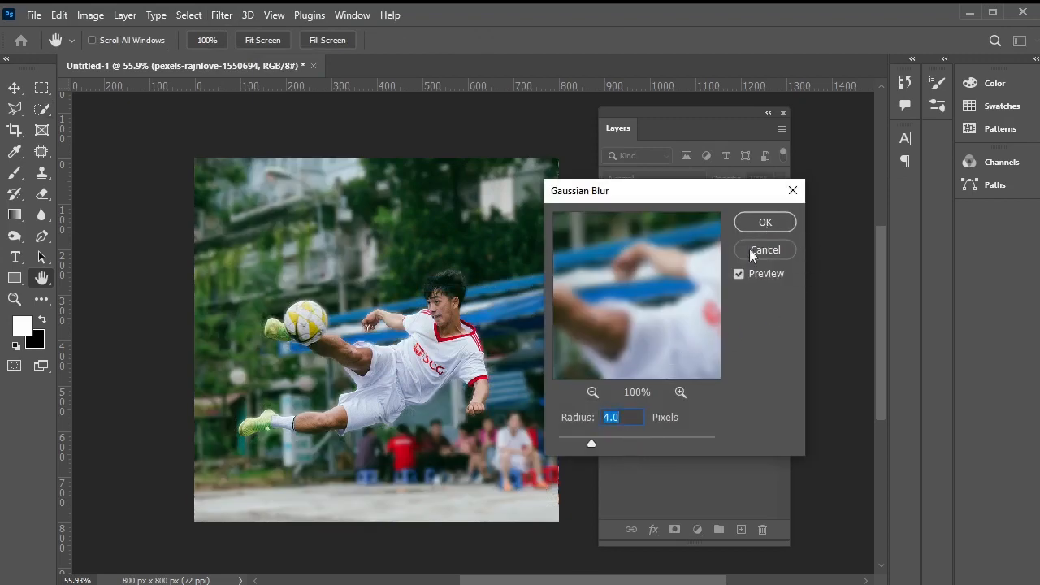
{"action": "left_click", "coordinate": [755, 228]}
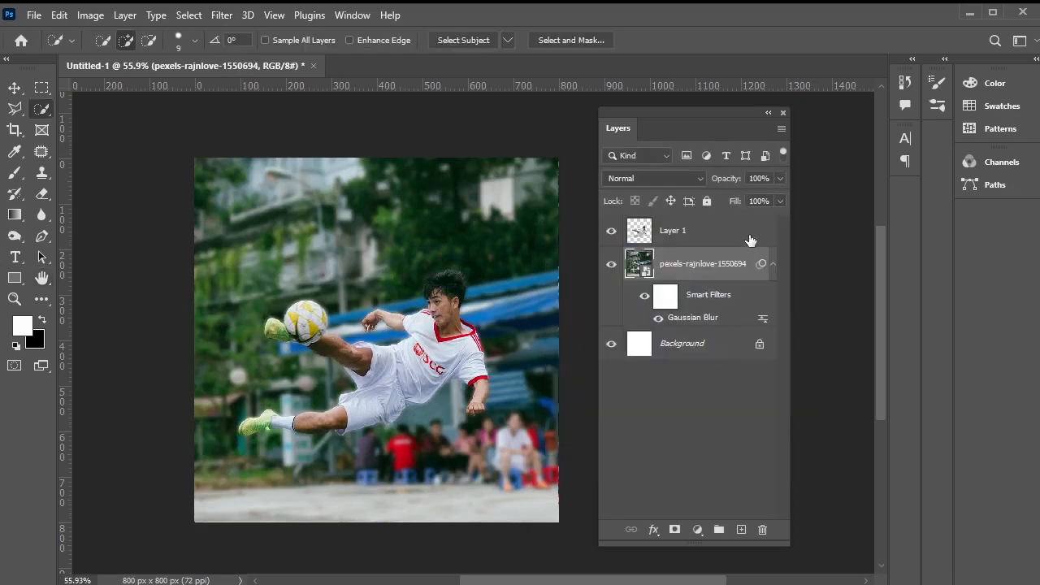
{"action": "left_click", "coordinate": [676, 407]}
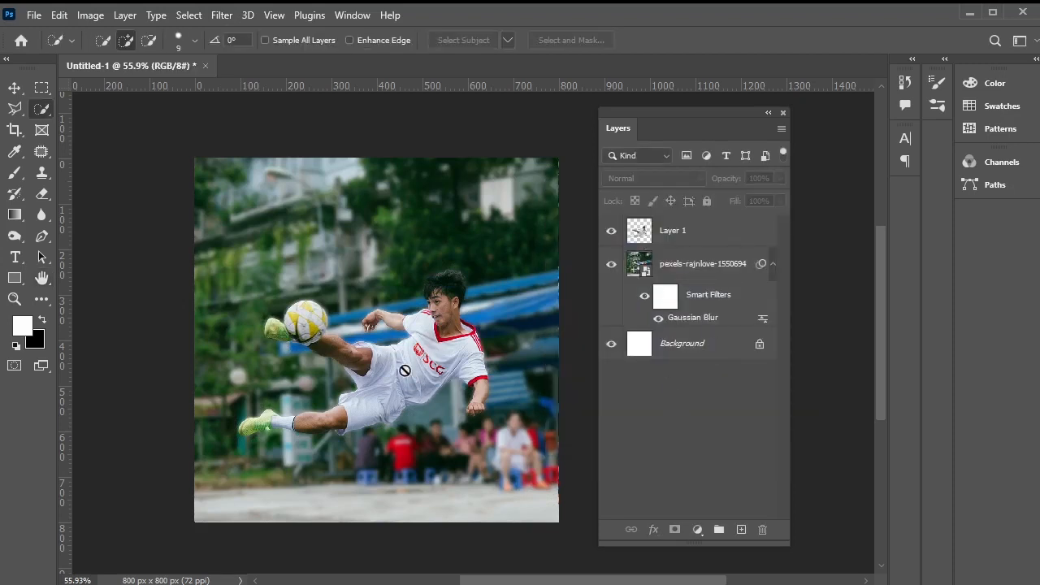
Duplicate the footballer cut-out layer and apply Motion Blur to the lower copy with a 28° angle and 222-pixel distance.
{"action": "left_click", "coordinate": [723, 234]}
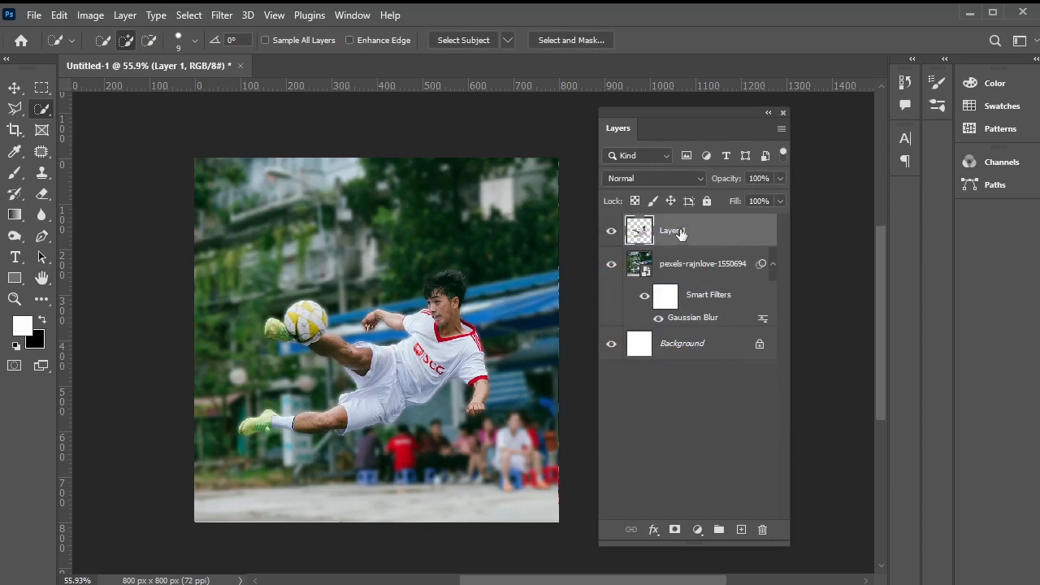
{"action": "key", "text": "ctrl+j"}
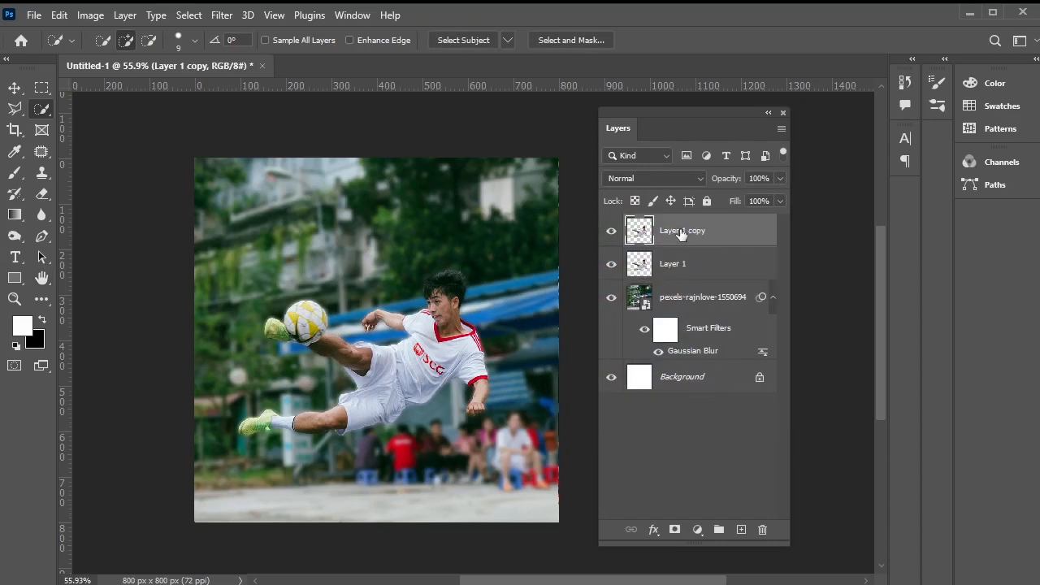
{"action": "left_click", "coordinate": [680, 264]}
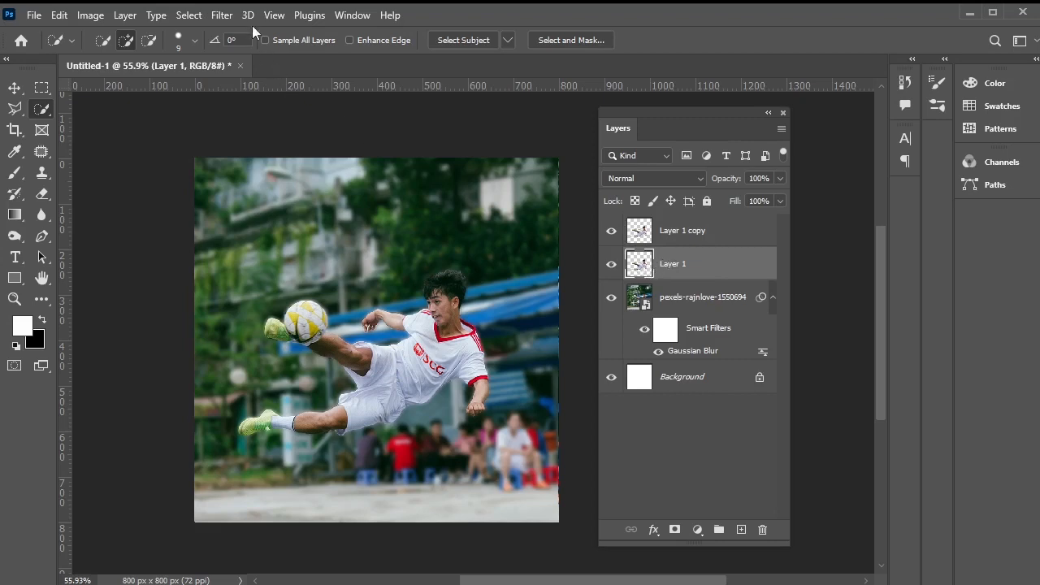
{"action": "left_click", "coordinate": [221, 16]}
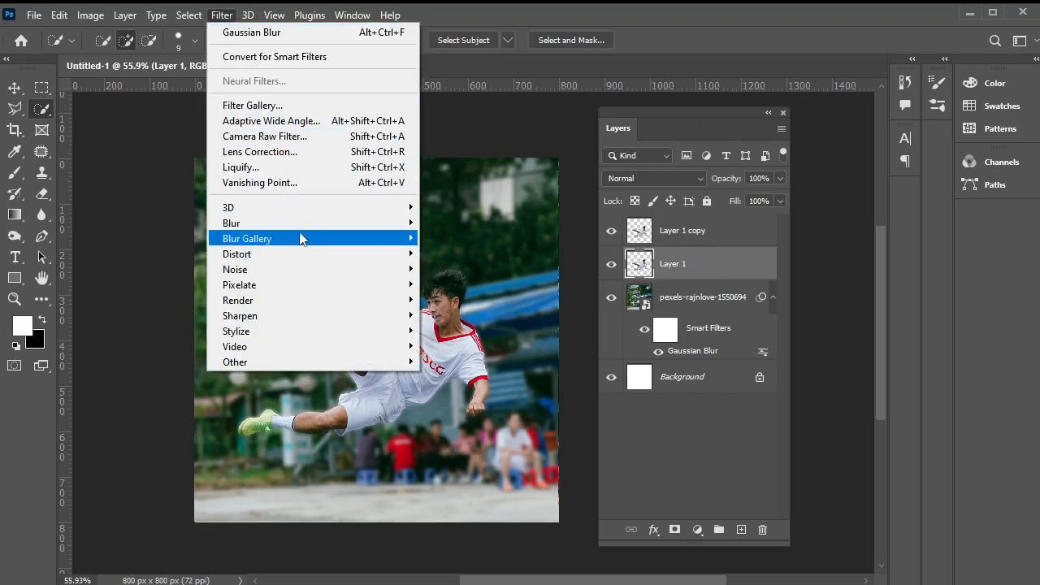
{"action": "mouse_move", "coordinate": [336, 225]}
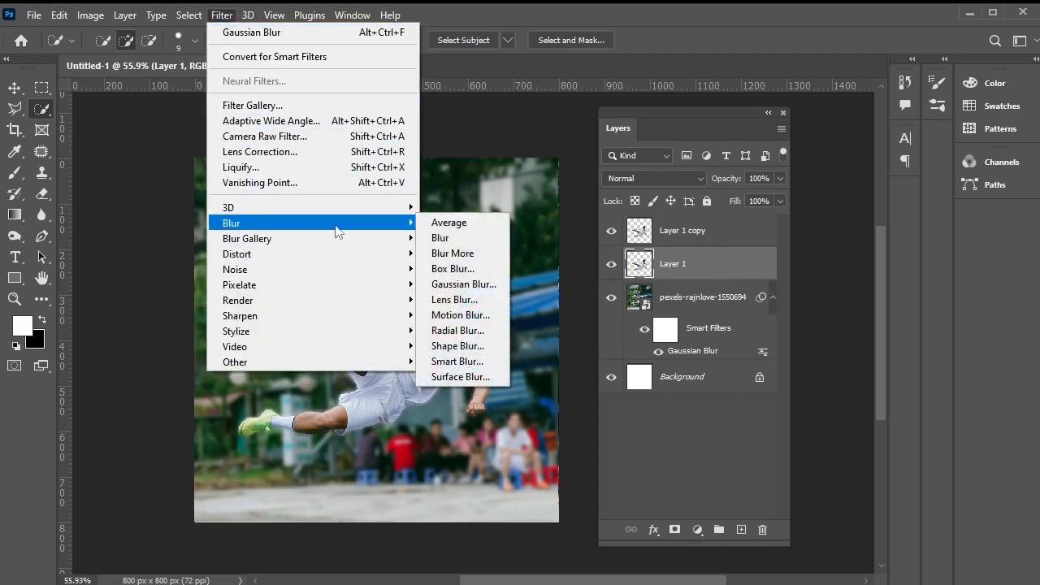
{"action": "left_click", "coordinate": [471, 317]}
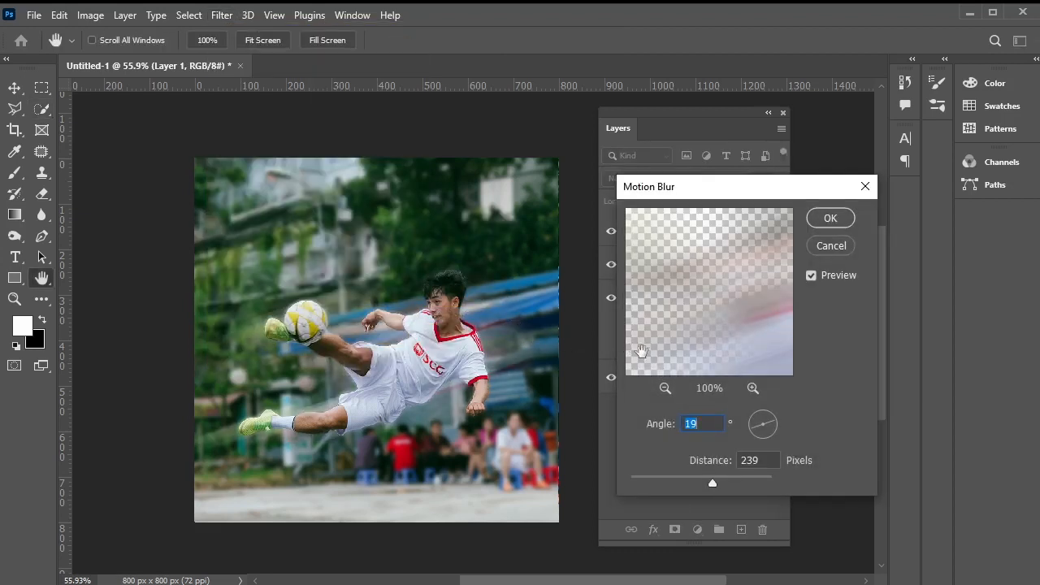
{"action": "left_click_drag", "start_coordinate": [719, 478], "coordinate": [706, 480]}
{"action": "left_click_drag", "start_coordinate": [774, 420], "coordinate": [776, 422]}
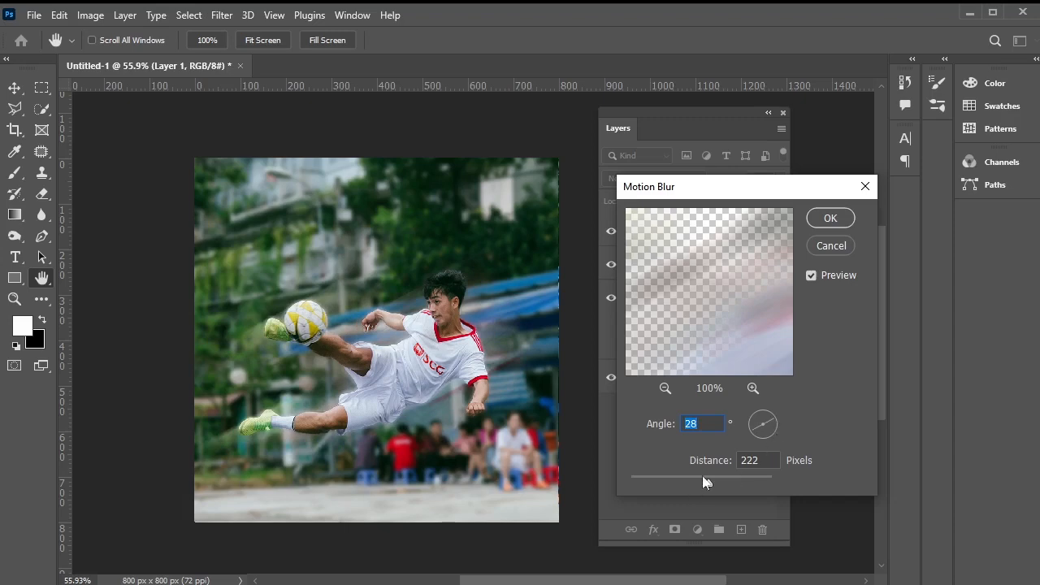
{"action": "left_click", "coordinate": [829, 218]}
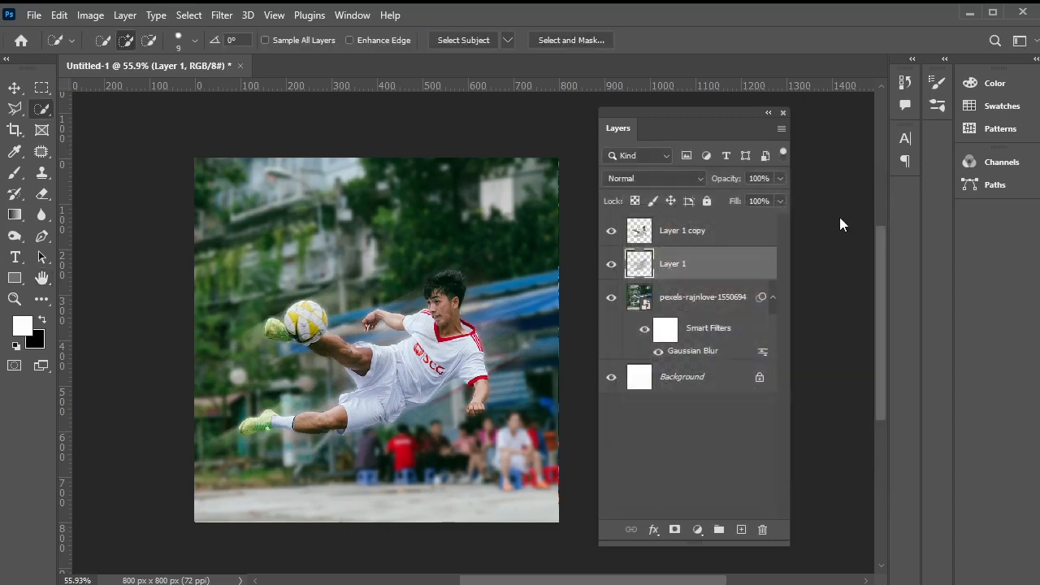
Set the blend mode of the motion-blurred Layer 1 to Lighten.
{"action": "left_click", "coordinate": [669, 179]}
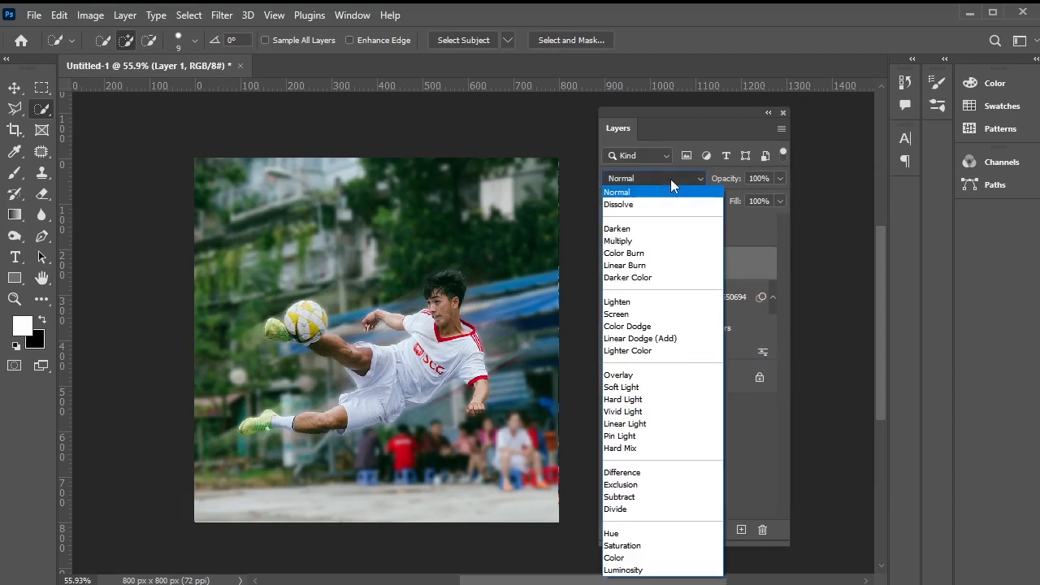
{"action": "left_click", "coordinate": [663, 307]}
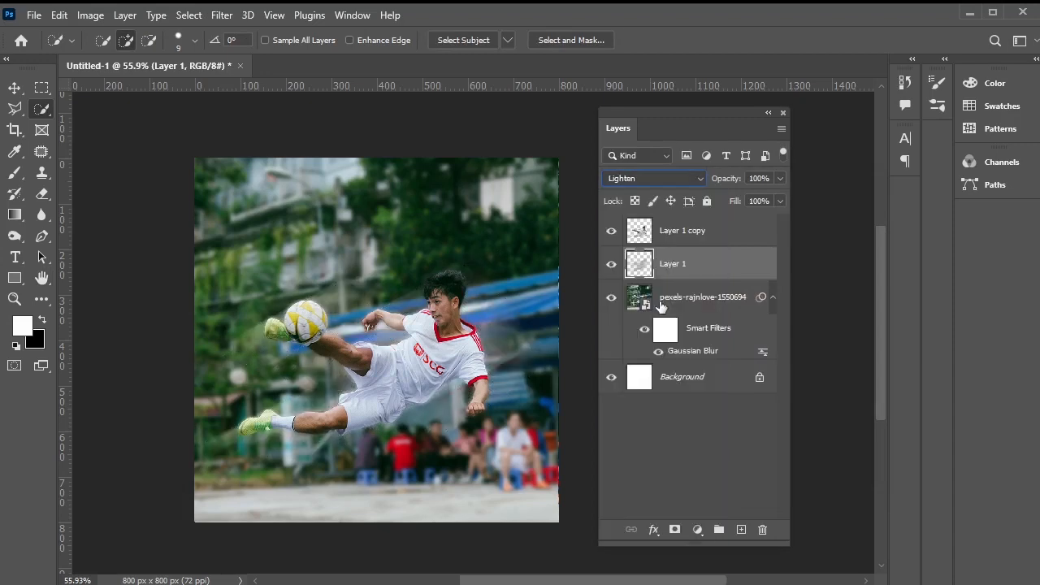
{"action": "left_click", "coordinate": [687, 446]}
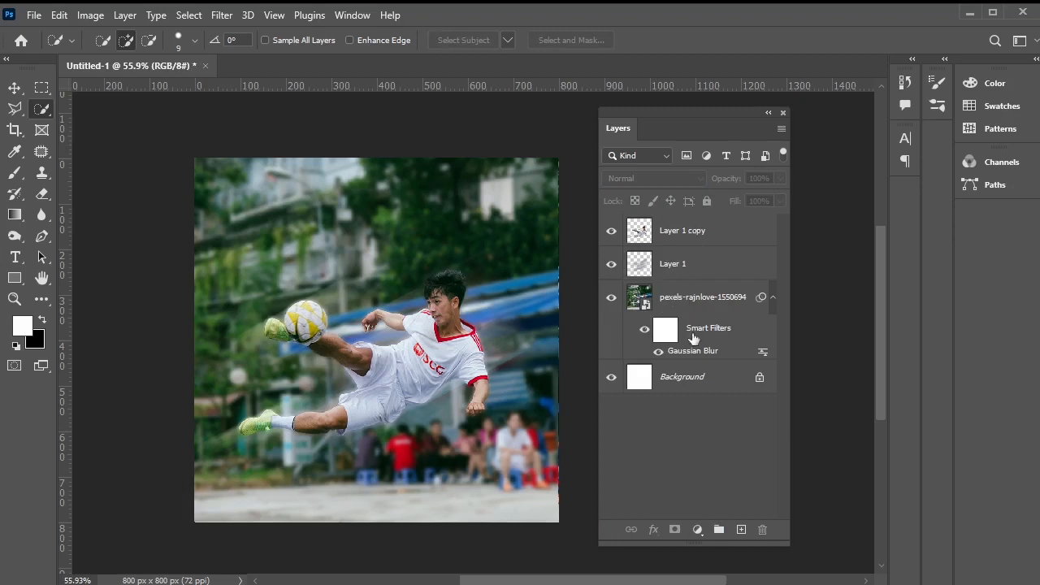
Link Layer 1 copy and Layer 1 together.
{"action": "left_click", "coordinate": [697, 228]}
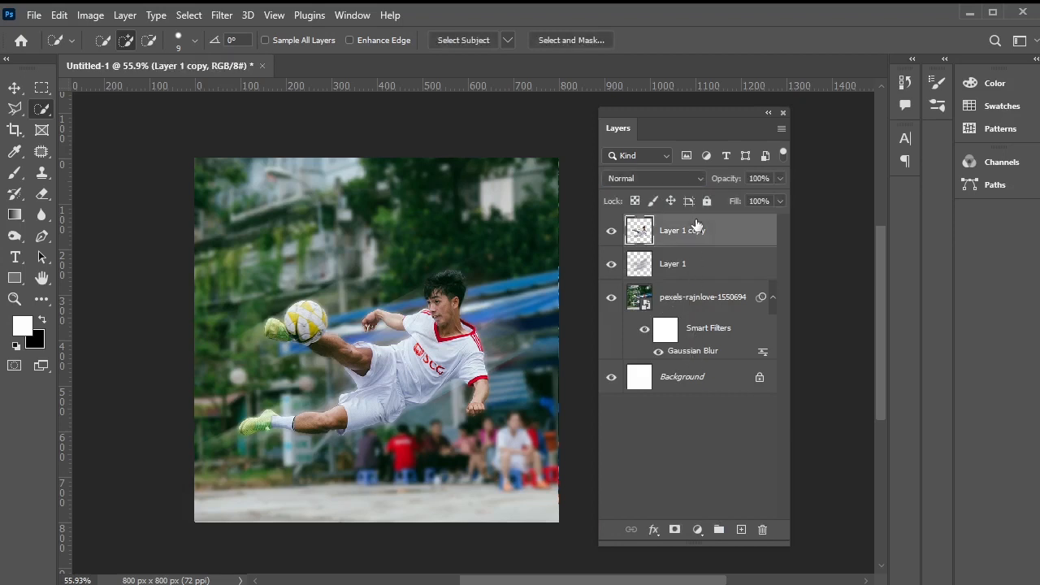
{"action": "left_click", "coordinate": [707, 275], "text": "shift"}
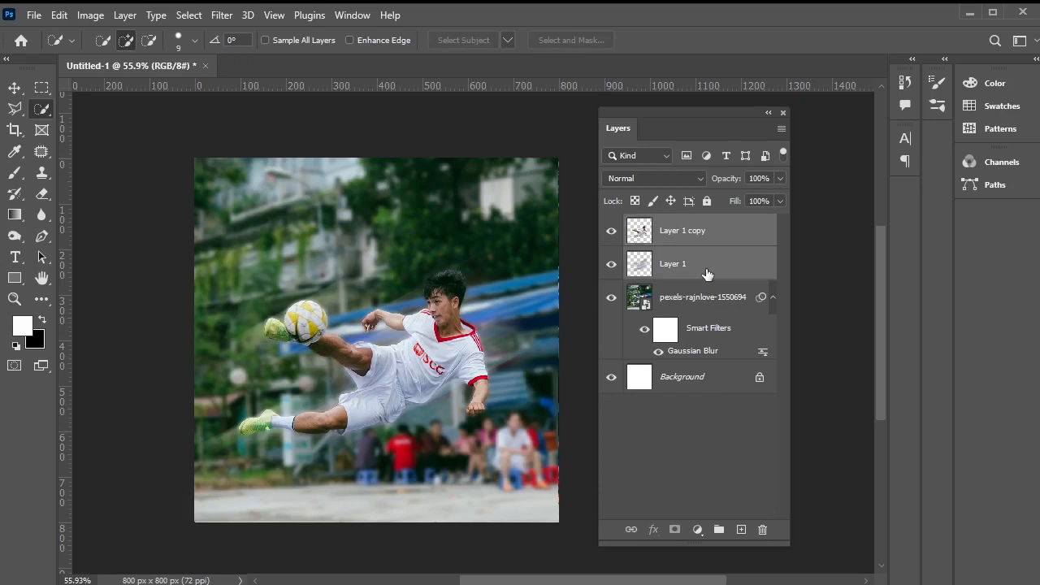
{"action": "left_click", "coordinate": [630, 530]}
{"action": "left_click", "coordinate": [691, 439]}
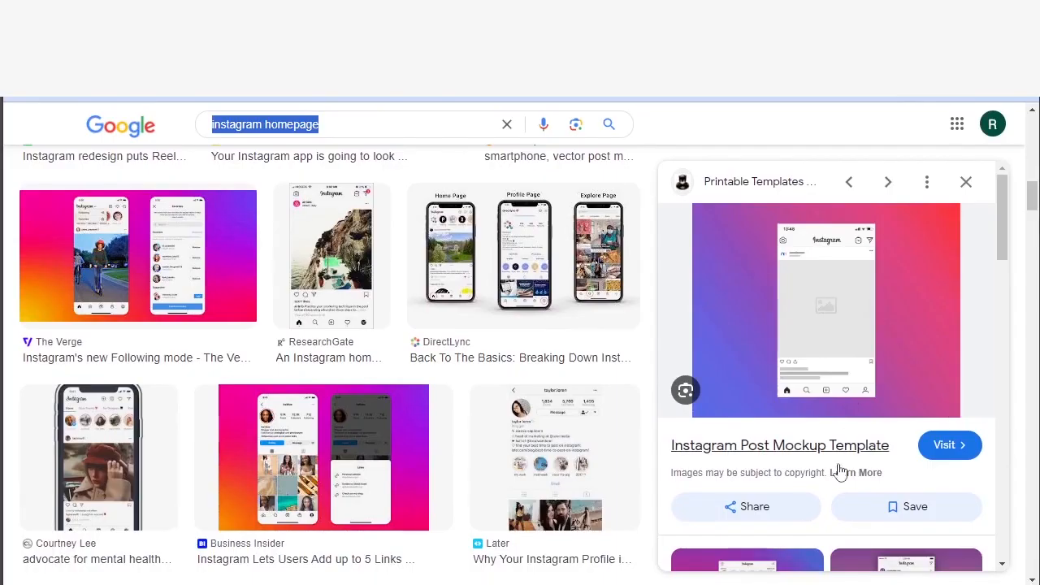
Copy the Instagram Post Mockup Template image from the browser's image results and paste it into the Photoshop composite.
{"action": "left_click", "coordinate": [839, 130]}
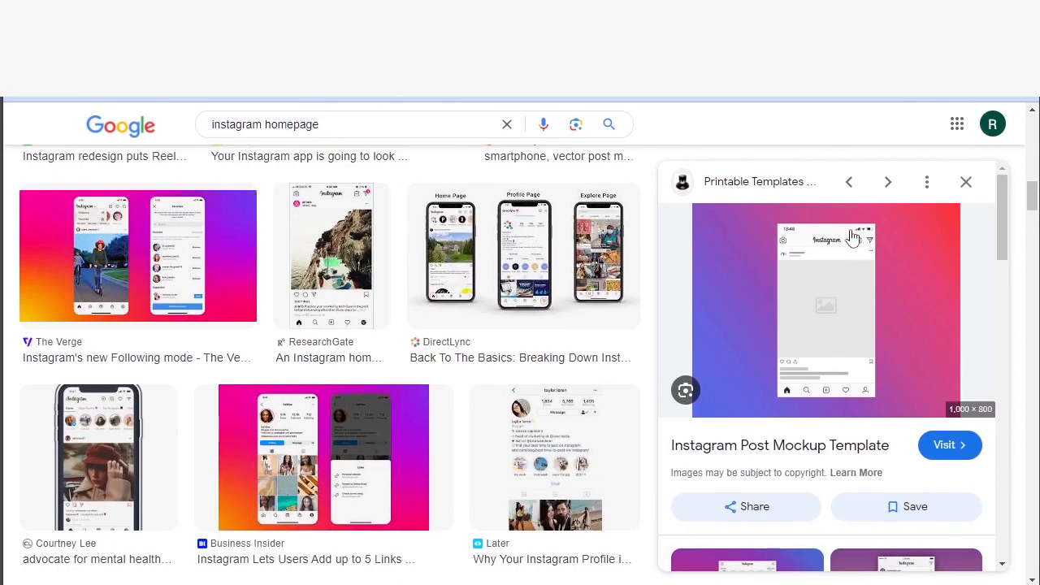
{"action": "right_click", "coordinate": [823, 241]}
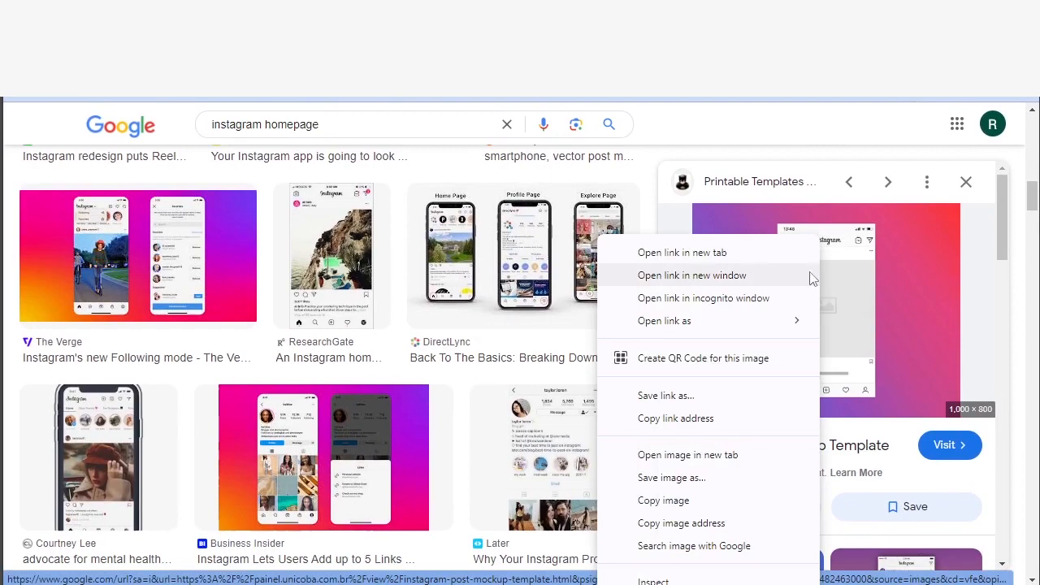
{"action": "left_click", "coordinate": [691, 510]}
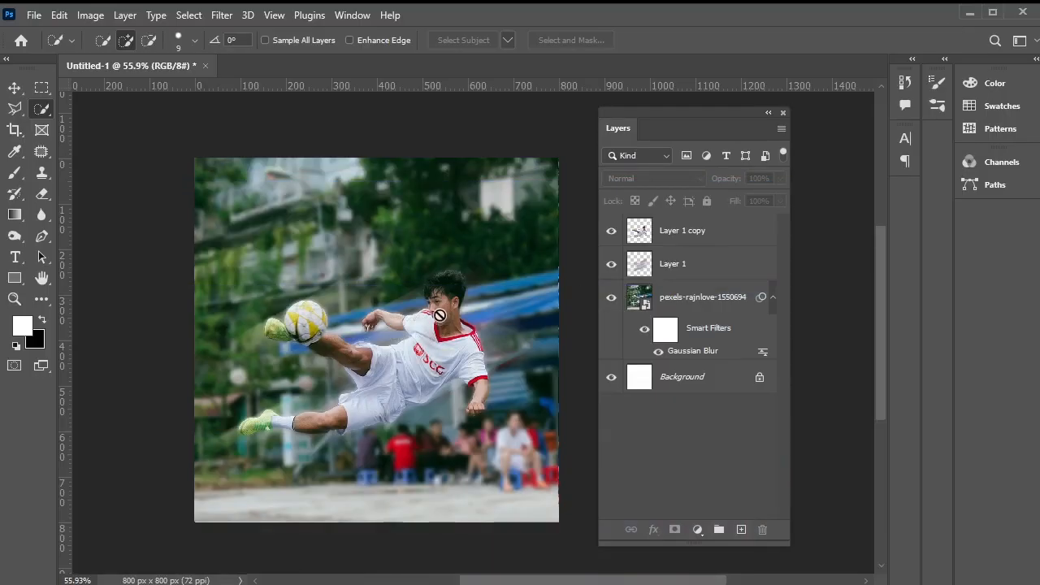
{"action": "key", "text": "ctrl+v"}
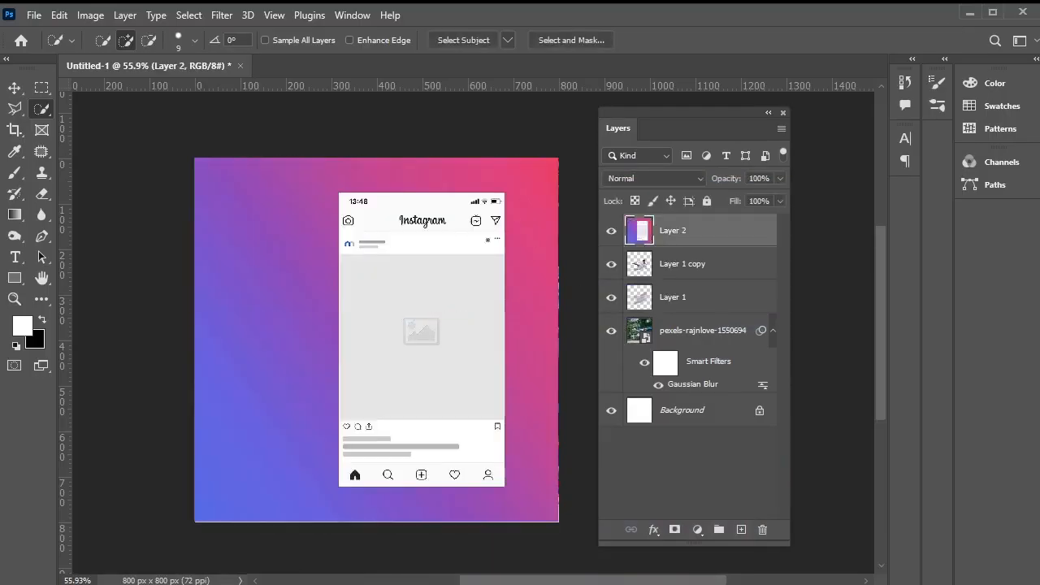
Marquee-select the white Instagram post frame, copy it to its own layer, and delete the gradient mockup Layer 2.
{"action": "left_click", "coordinate": [41, 87]}
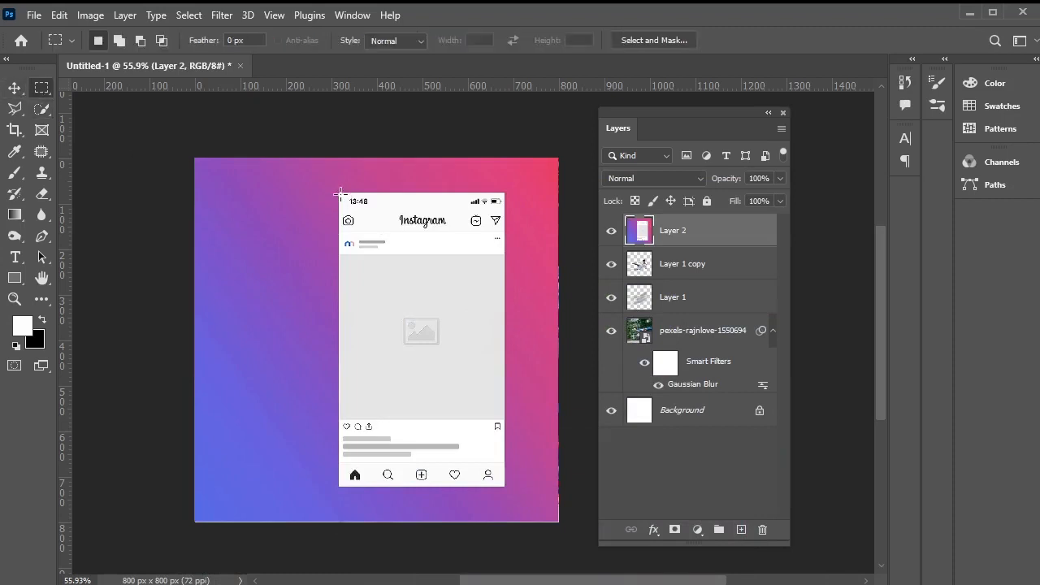
{"action": "left_click_drag", "start_coordinate": [340, 193], "coordinate": [505, 487]}
{"action": "right_click", "coordinate": [360, 208]}
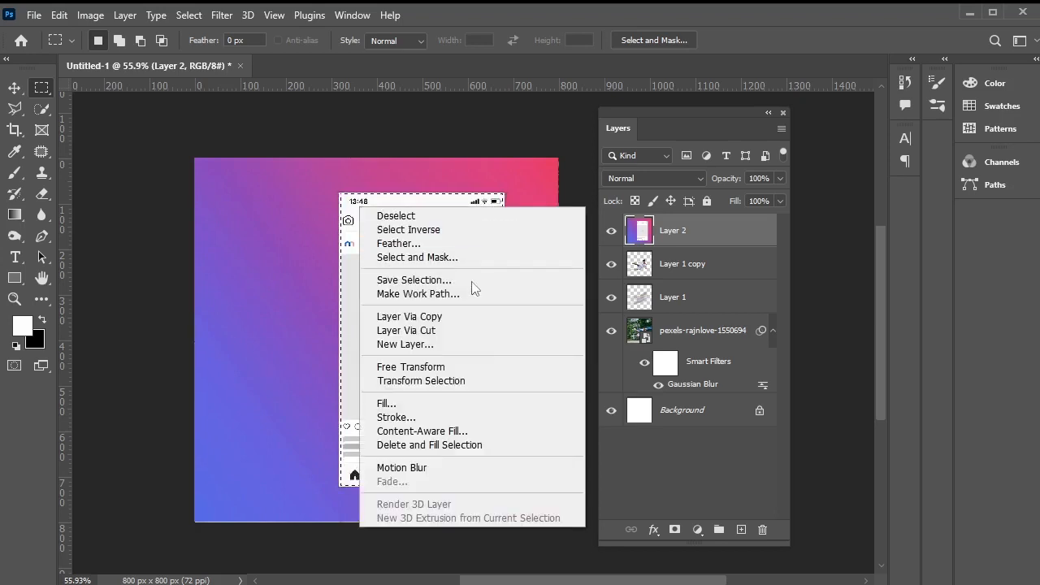
{"action": "left_click", "coordinate": [488, 319]}
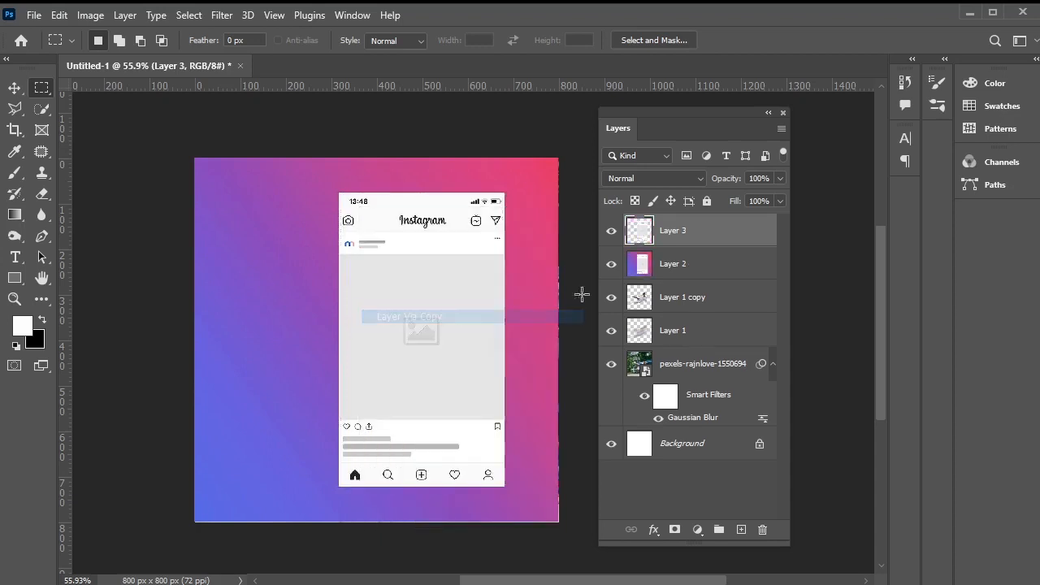
{"action": "left_click", "coordinate": [664, 264]}
{"action": "key", "text": "Delete"}
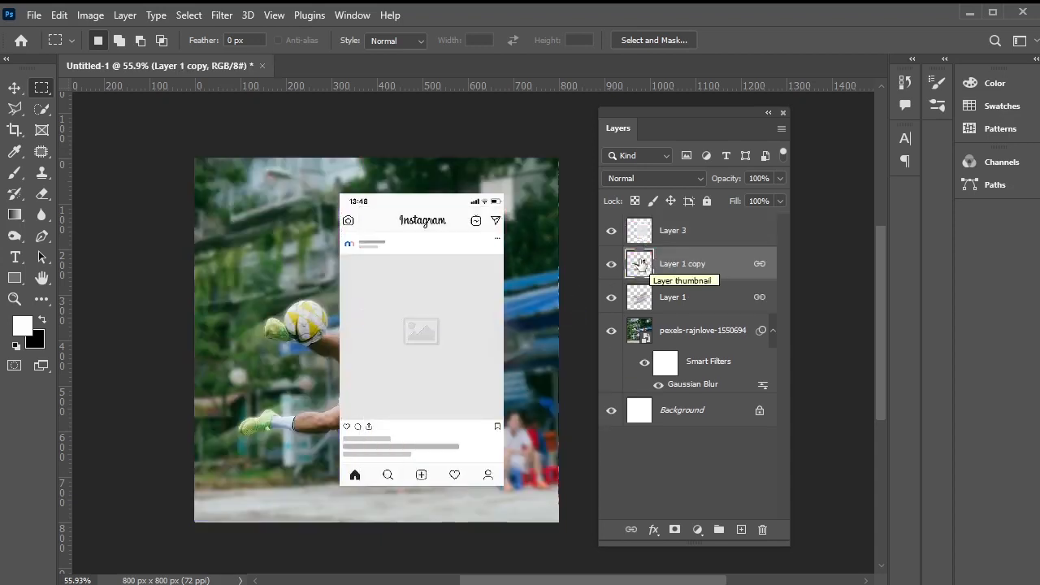
Cut out the grey image placeholder area from the Instagram frame on Layer 3 with a rectangular selection.
{"action": "left_click", "coordinate": [679, 234]}
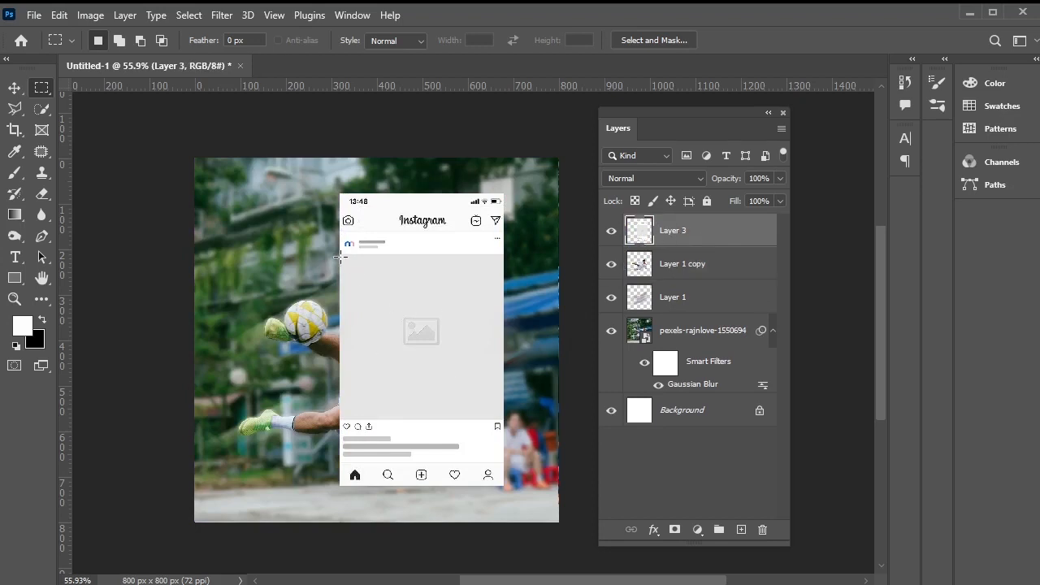
{"action": "scroll", "coordinate": [345, 262], "scroll_direction": "up", "scroll_amount": 6}
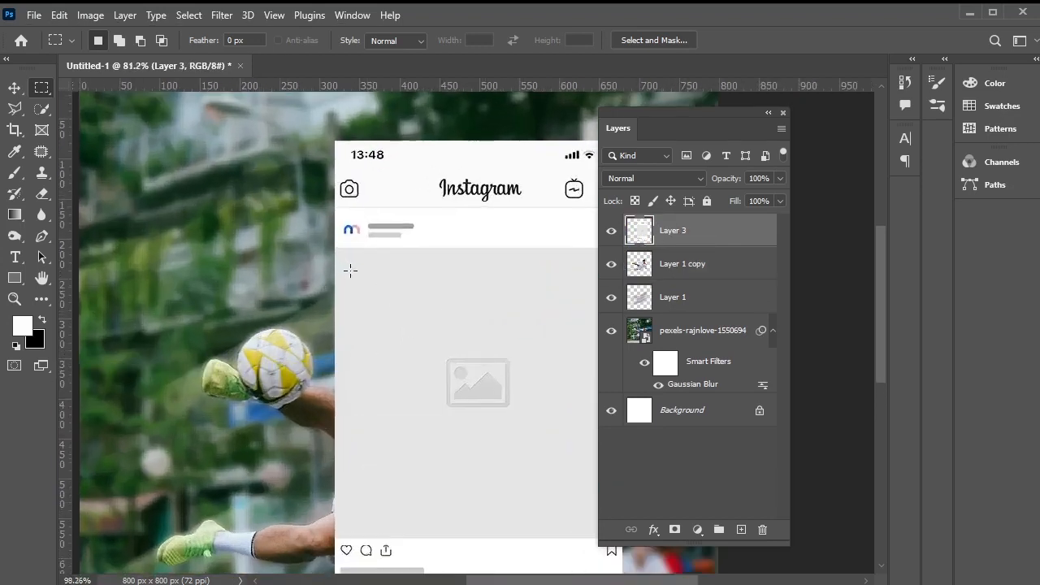
{"action": "left_click_drag", "start_coordinate": [430, 311], "coordinate": [345, 258]}
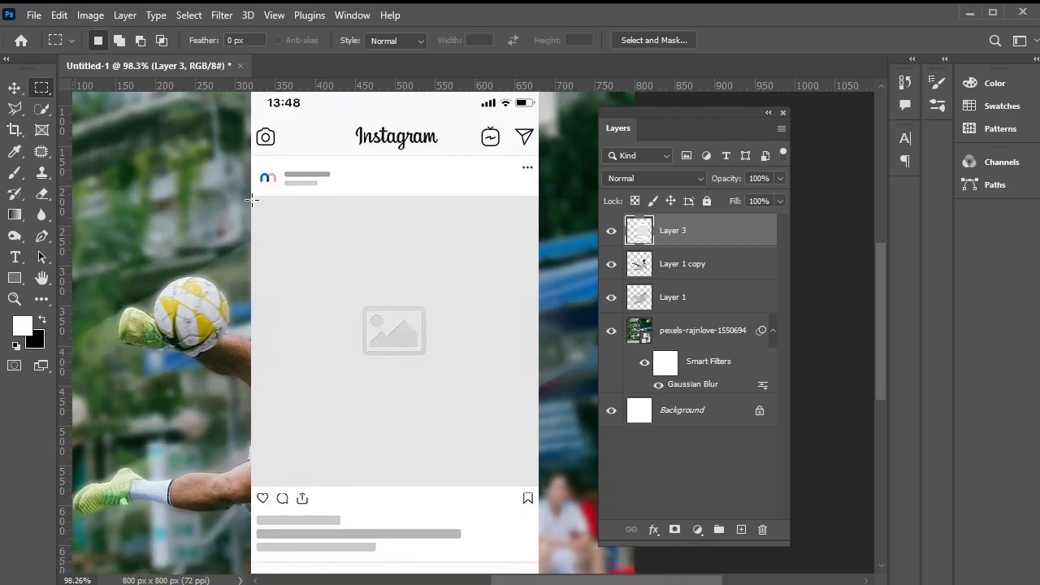
{"action": "left_click_drag", "start_coordinate": [252, 199], "coordinate": [532, 483]}
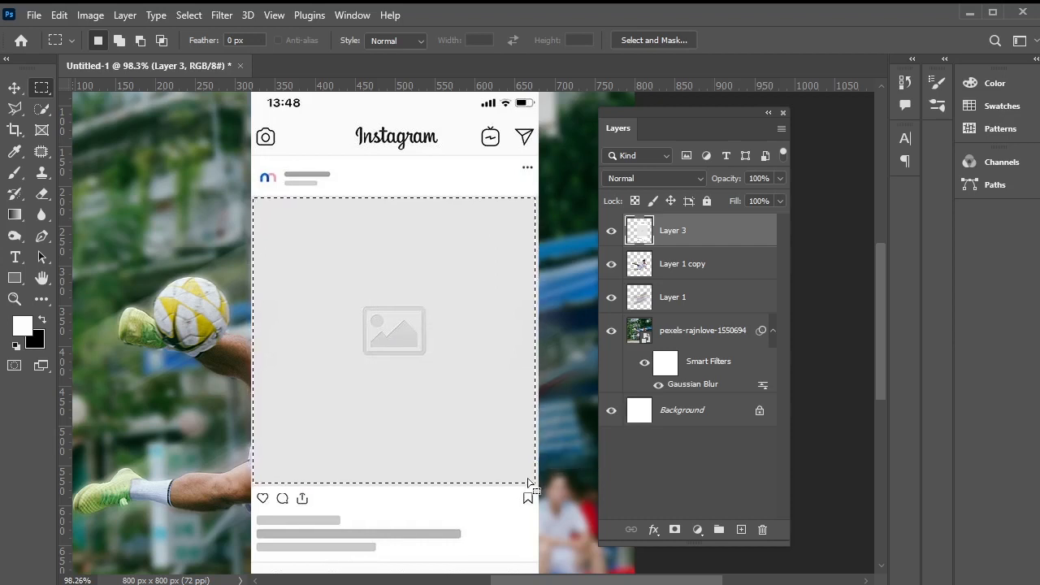
{"action": "key", "text": "Delete"}
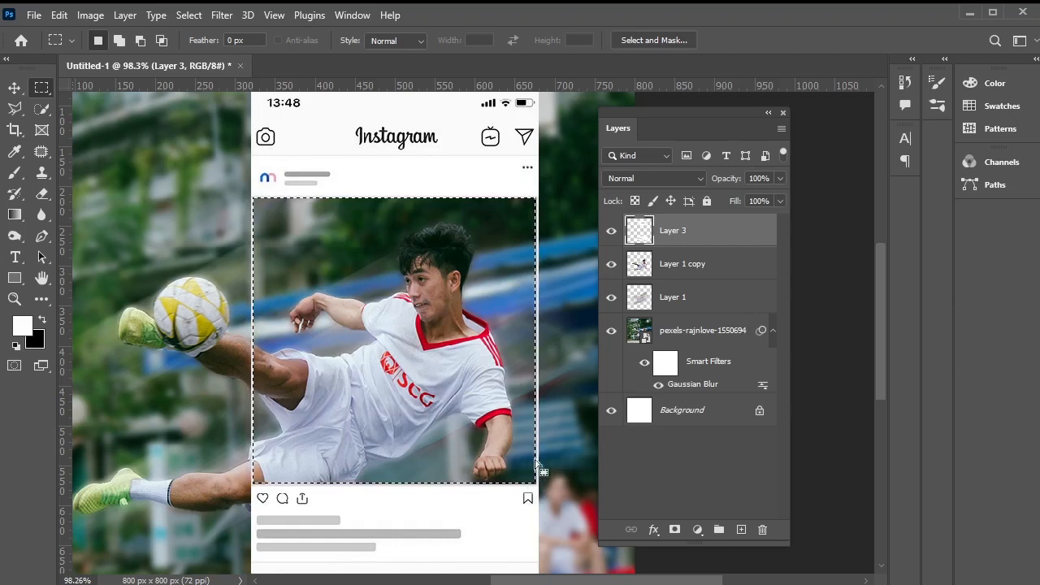
Add a new layer and paint the frame's selected photo window solid white with a 60-pixel brush.
{"action": "left_click", "coordinate": [743, 529]}
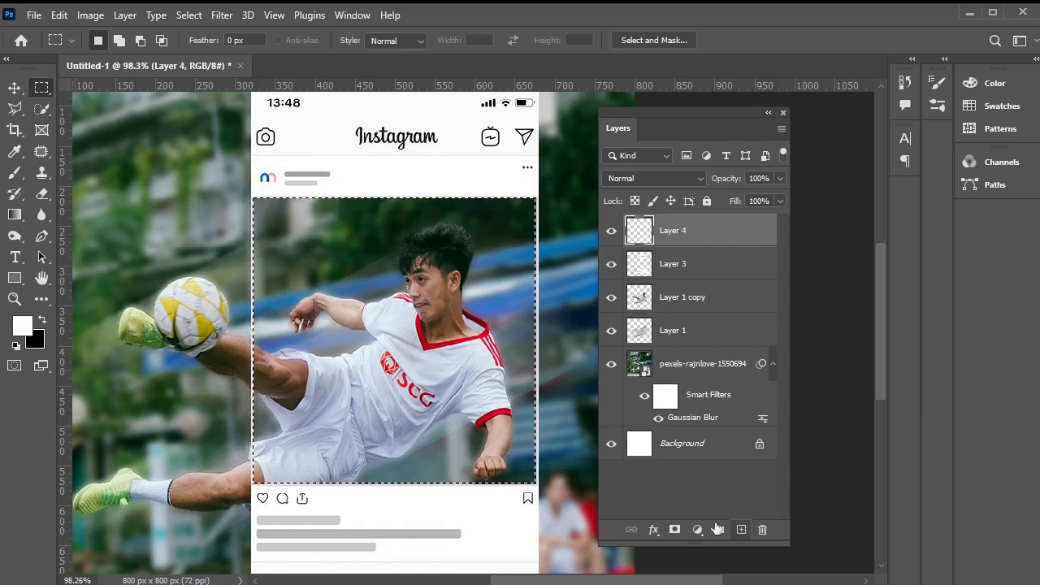
{"action": "left_click", "coordinate": [15, 172]}
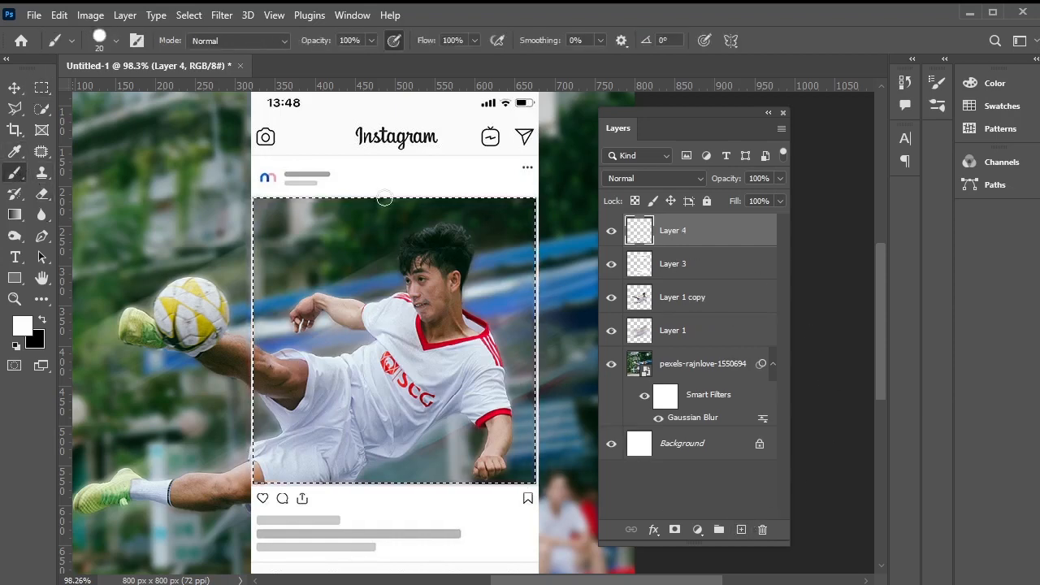
{"action": "key", "text": "bracketright"}
{"action": "key", "text": "bracketright"}
{"action": "key", "text": "bracketright"}
{"action": "key", "text": "bracketright"}
{"action": "key", "text": "bracketright"}
{"action": "key", "text": "bracketright"}
{"action": "key", "text": "bracketright"}
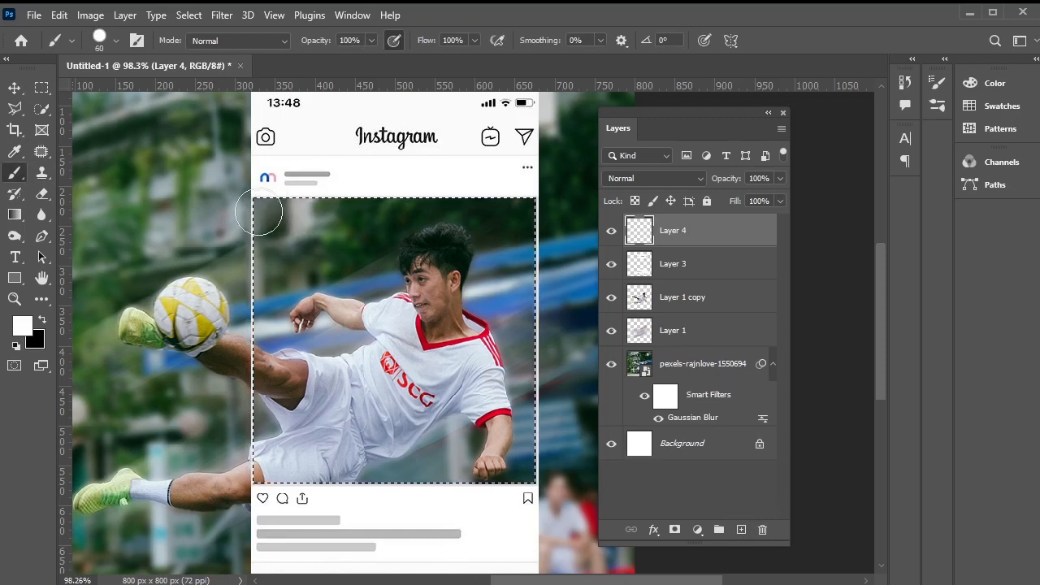
{"action": "mouse_move", "coordinate": [269, 219]}
{"action": "left_mouse_down"}
{"action": "mouse_move", "coordinate": [253, 262]}
{"action": "mouse_move", "coordinate": [209, 298]}
{"action": "mouse_move", "coordinate": [272, 291]}
{"action": "mouse_move", "coordinate": [299, 343]}
{"action": "mouse_move", "coordinate": [436, 266]}
{"action": "mouse_move", "coordinate": [438, 289]}
{"action": "mouse_move", "coordinate": [538, 297]}
{"action": "mouse_move", "coordinate": [372, 364]}
{"action": "mouse_move", "coordinate": [318, 366]}
{"action": "mouse_move", "coordinate": [288, 402]}
{"action": "mouse_move", "coordinate": [304, 428]}
{"action": "mouse_move", "coordinate": [488, 415]}
{"action": "mouse_move", "coordinate": [464, 453]}
{"action": "mouse_move", "coordinate": [586, 461]}
{"action": "mouse_move", "coordinate": [549, 468]}
{"action": "mouse_move", "coordinate": [529, 328]}
{"action": "mouse_move", "coordinate": [521, 437]}
{"action": "mouse_move", "coordinate": [526, 300]}
{"action": "mouse_move", "coordinate": [485, 342]}
{"action": "mouse_move", "coordinate": [461, 424]}
{"action": "mouse_move", "coordinate": [553, 382]}
{"action": "mouse_move", "coordinate": [516, 390]}
{"action": "left_mouse_up"}
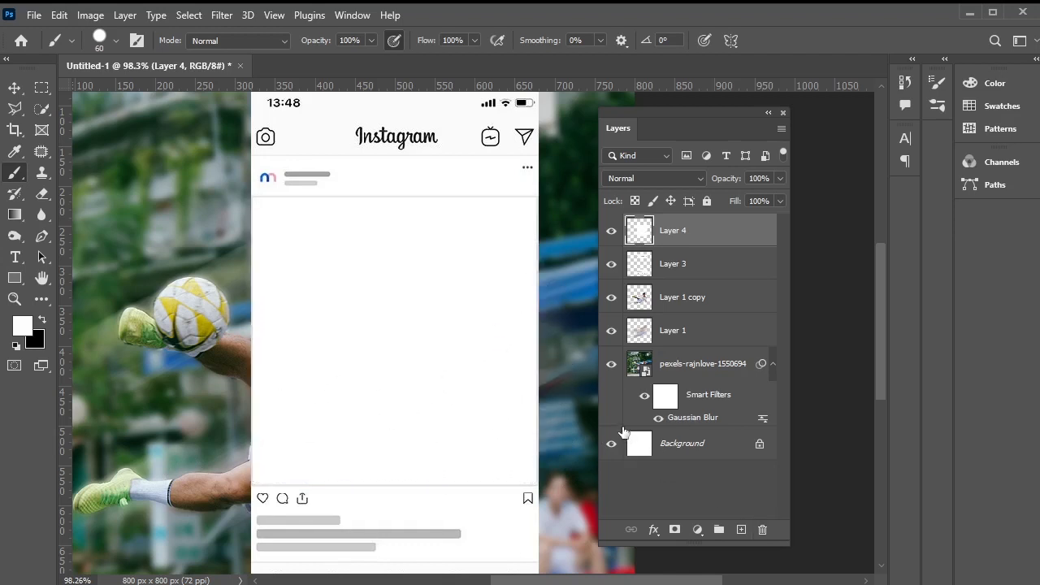
Set the opacity of Layer 4 to 14%, compare the frame layers' visibility, and link Layer 4 with Layer 3.
{"action": "left_click_drag", "start_coordinate": [780, 180], "coordinate": [713, 197]}
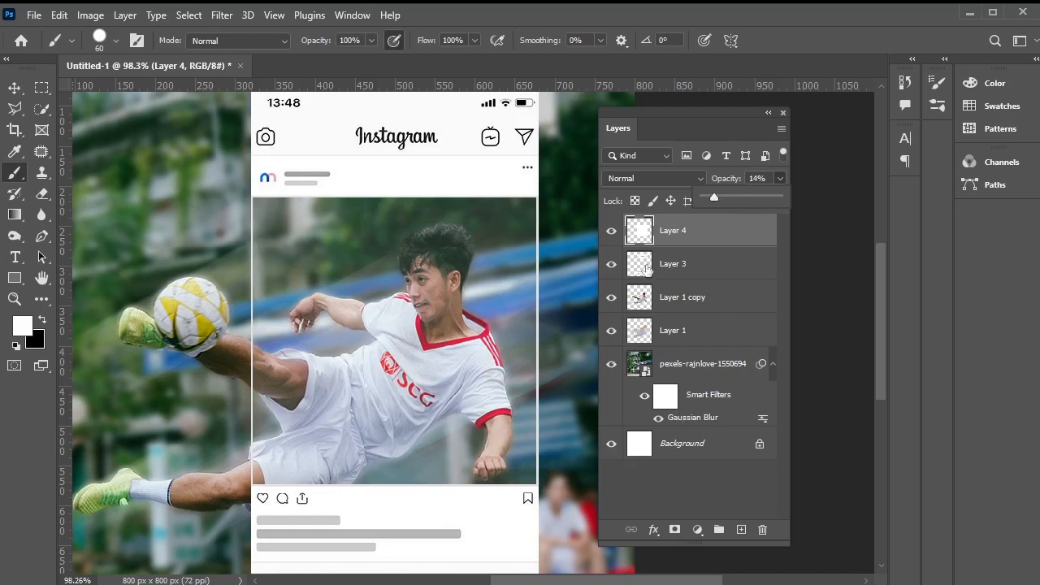
{"action": "left_click", "coordinate": [614, 268]}
{"action": "left_click", "coordinate": [612, 266]}
{"action": "left_click", "coordinate": [613, 265]}
{"action": "left_click", "coordinate": [611, 232]}
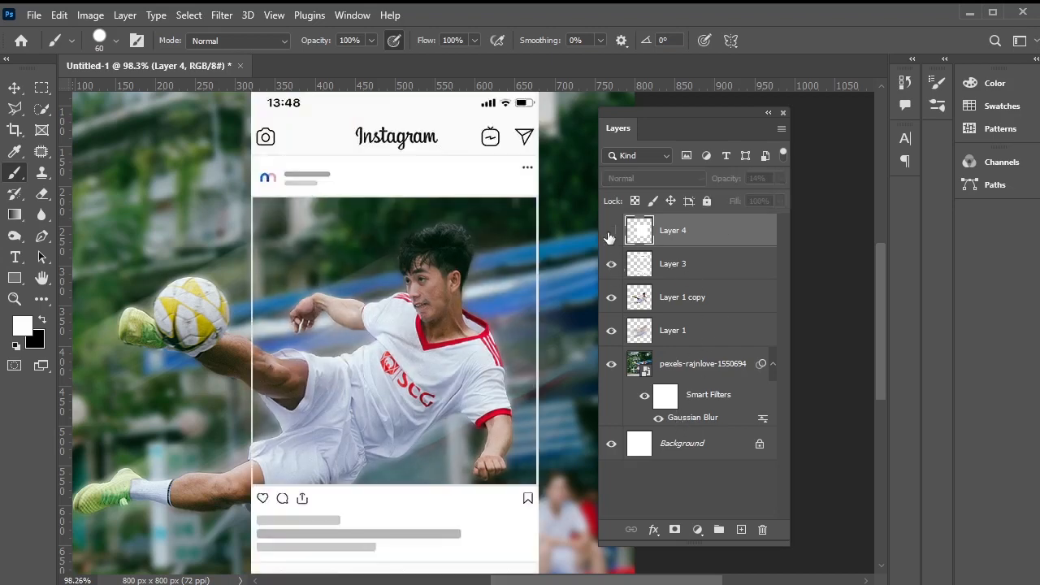
{"action": "left_click", "coordinate": [611, 232]}
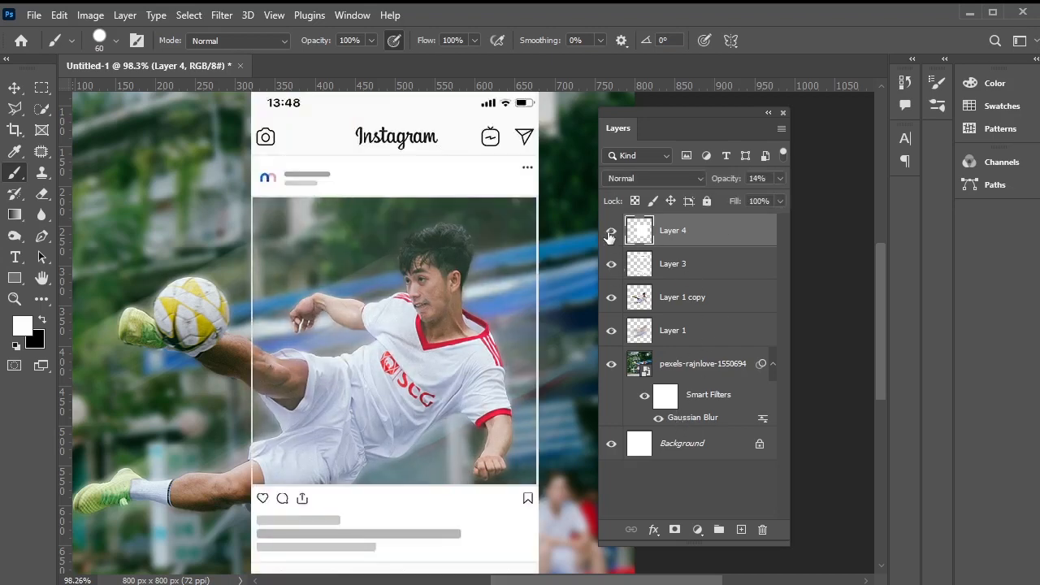
{"action": "left_click", "coordinate": [691, 266], "text": "shift"}
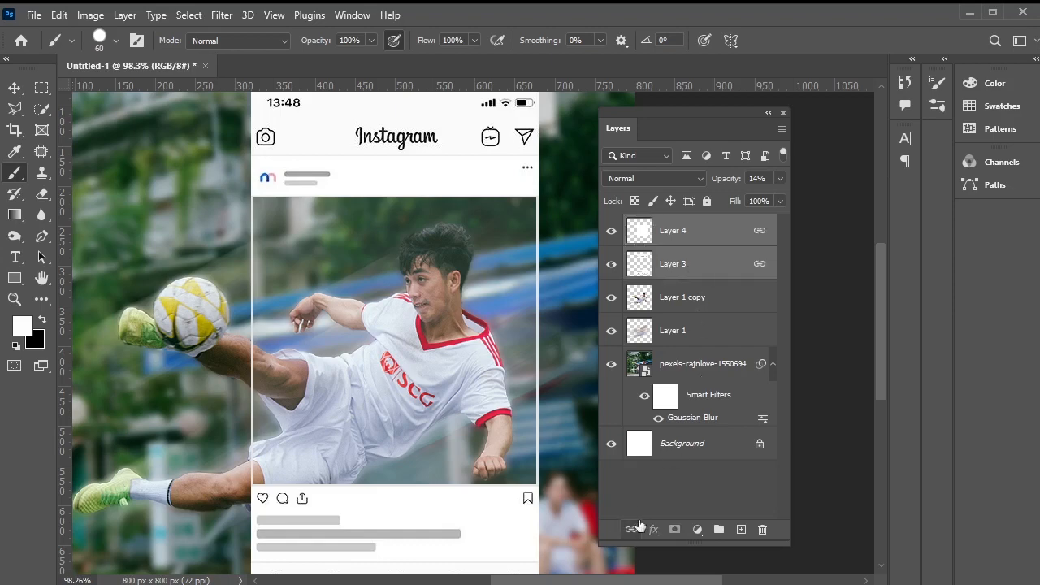
{"action": "left_click", "coordinate": [668, 483]}
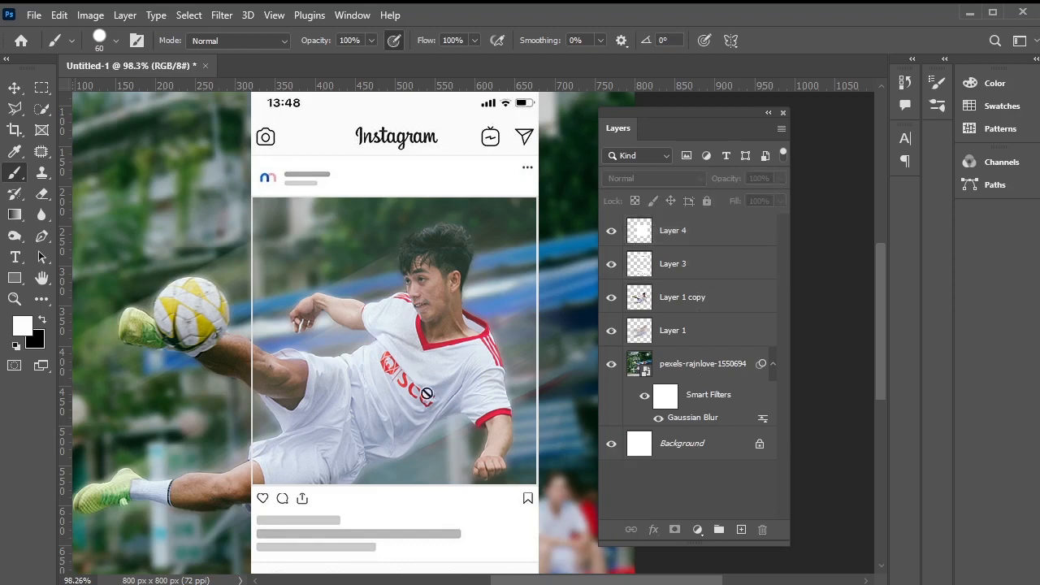
Scale the linked Instagram frame to 111.10% with Free Transform and shift it slightly down over the footballer.
{"action": "scroll", "coordinate": [426, 394], "scroll_direction": "down", "scroll_amount": 3}
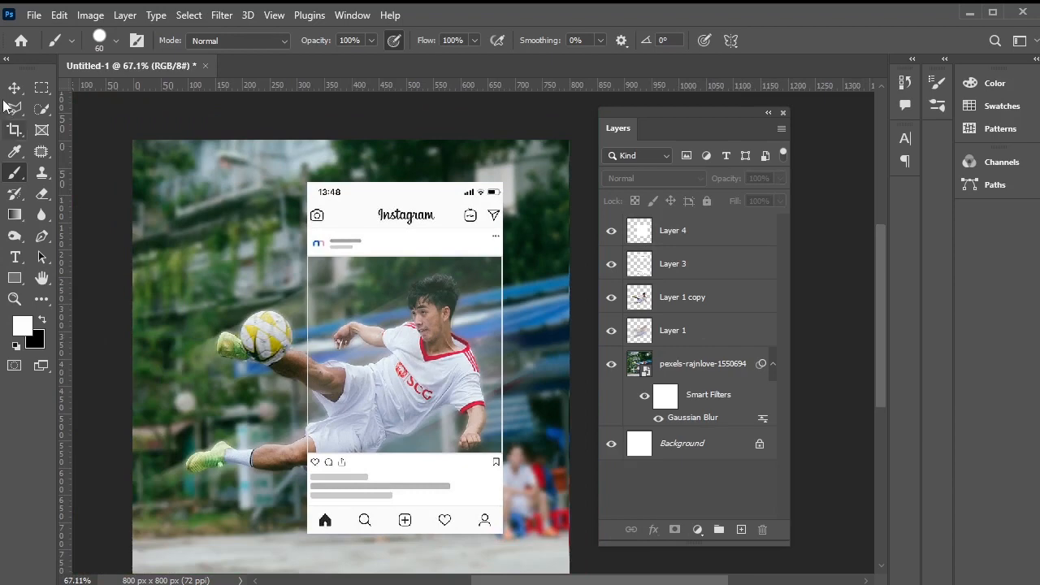
{"action": "left_click", "coordinate": [15, 87]}
{"action": "scroll", "coordinate": [336, 318], "scroll_direction": "down", "scroll_amount": 1}
{"action": "left_click", "coordinate": [392, 188]}
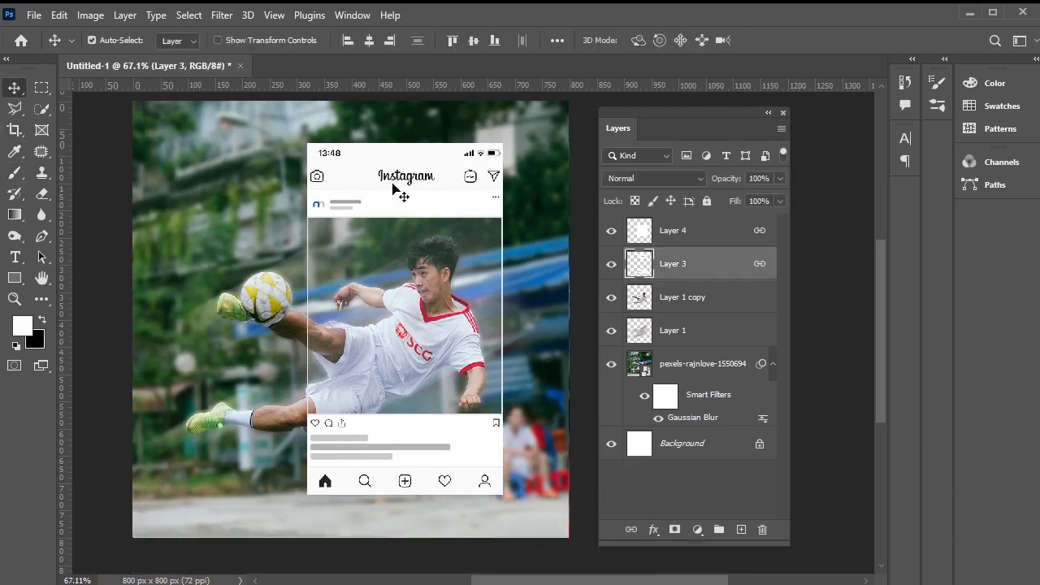
{"action": "key", "text": "ctrl+t"}
{"action": "left_click_drag", "start_coordinate": [502, 144], "coordinate": [526, 127]}
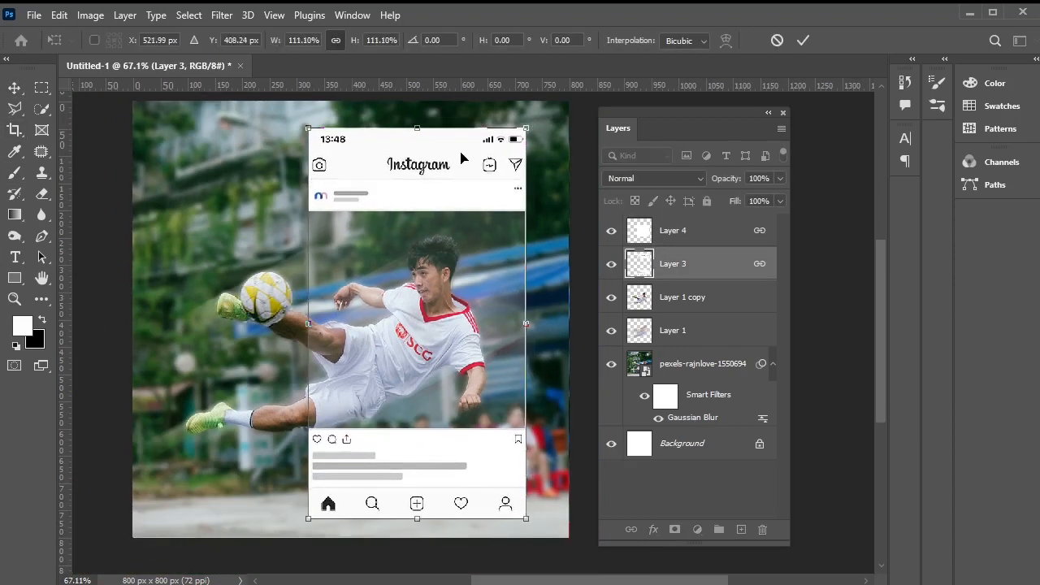
{"action": "left_click_drag", "start_coordinate": [424, 169], "coordinate": [421, 178]}
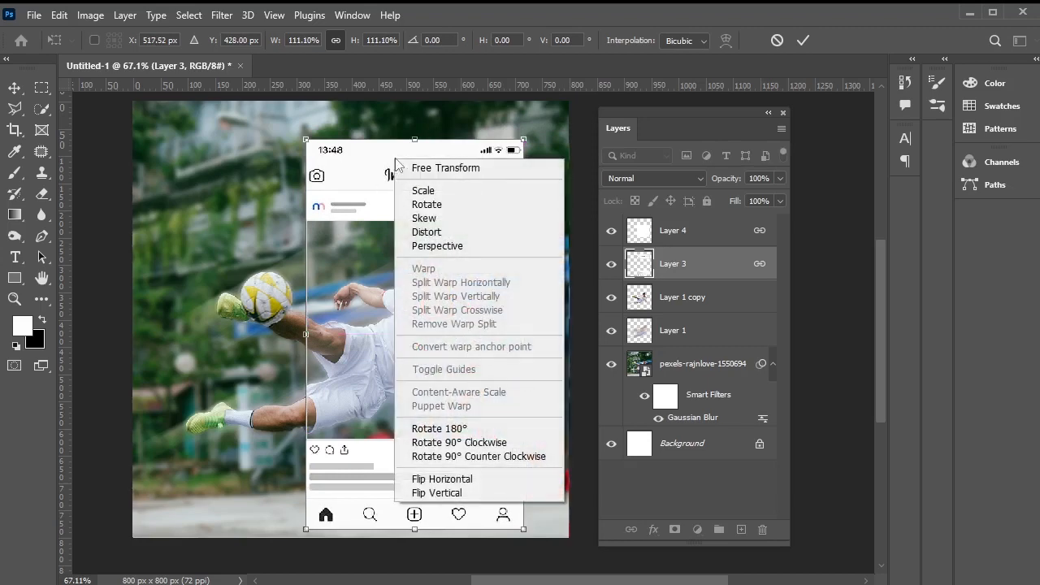
Distort the Instagram frame by pulling its two left corners inward so the left side recedes in perspective.
{"action": "left_click", "coordinate": [450, 234]}
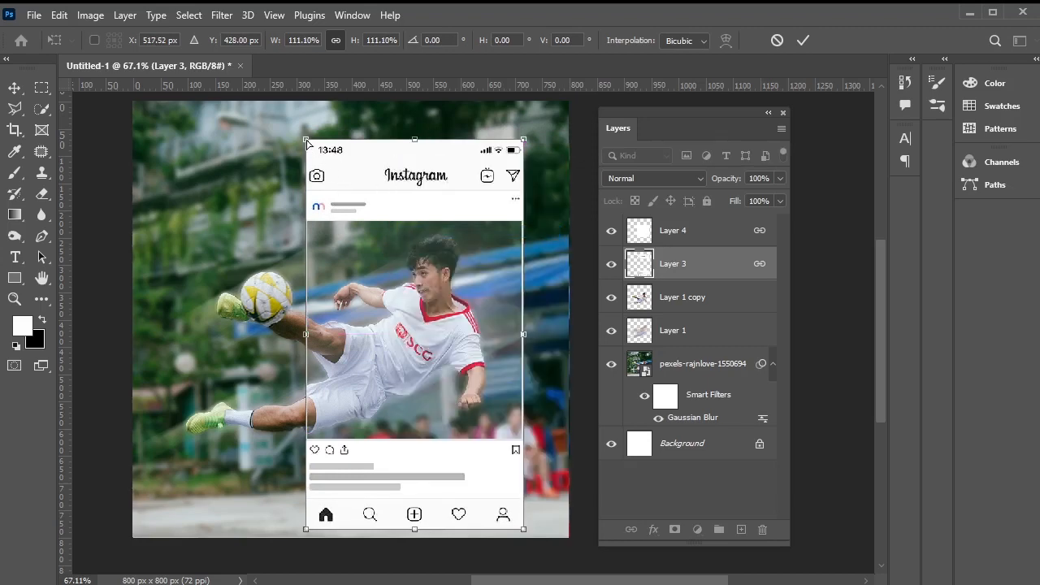
{"action": "left_click_drag", "start_coordinate": [306, 141], "coordinate": [310, 188]}
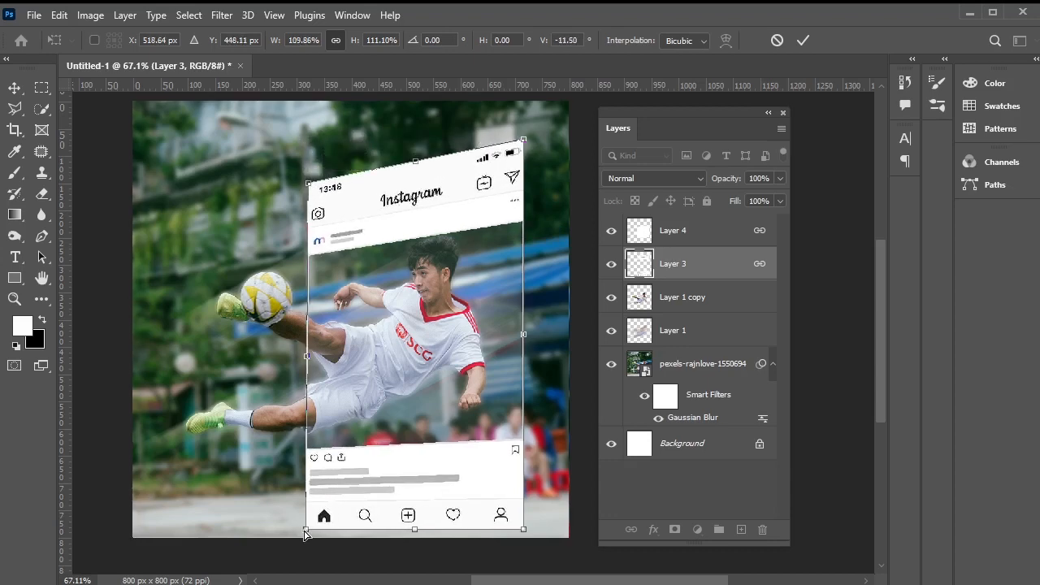
{"action": "left_click_drag", "start_coordinate": [307, 533], "coordinate": [314, 515]}
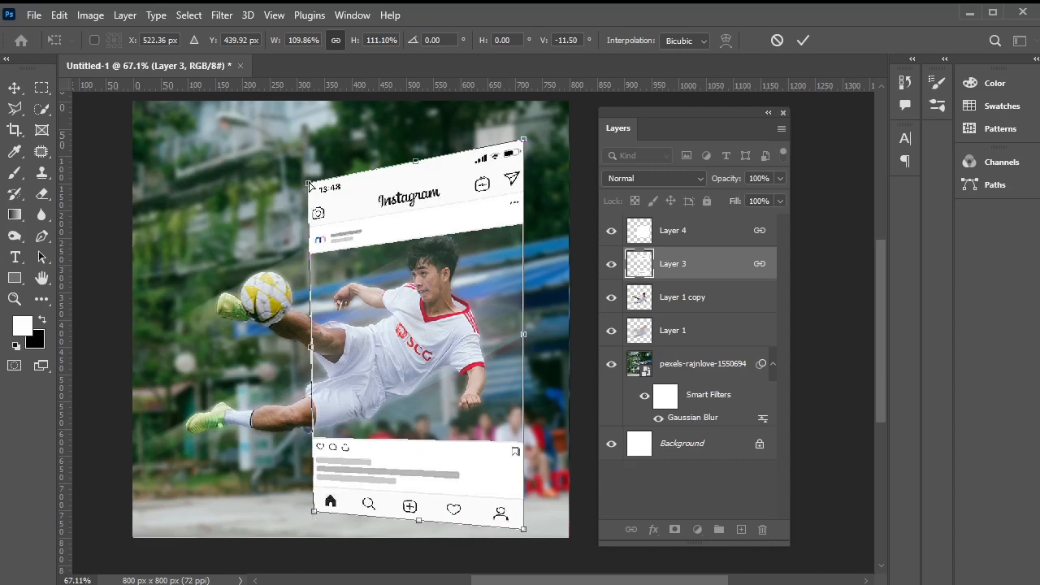
{"action": "left_click_drag", "start_coordinate": [309, 184], "coordinate": [317, 196]}
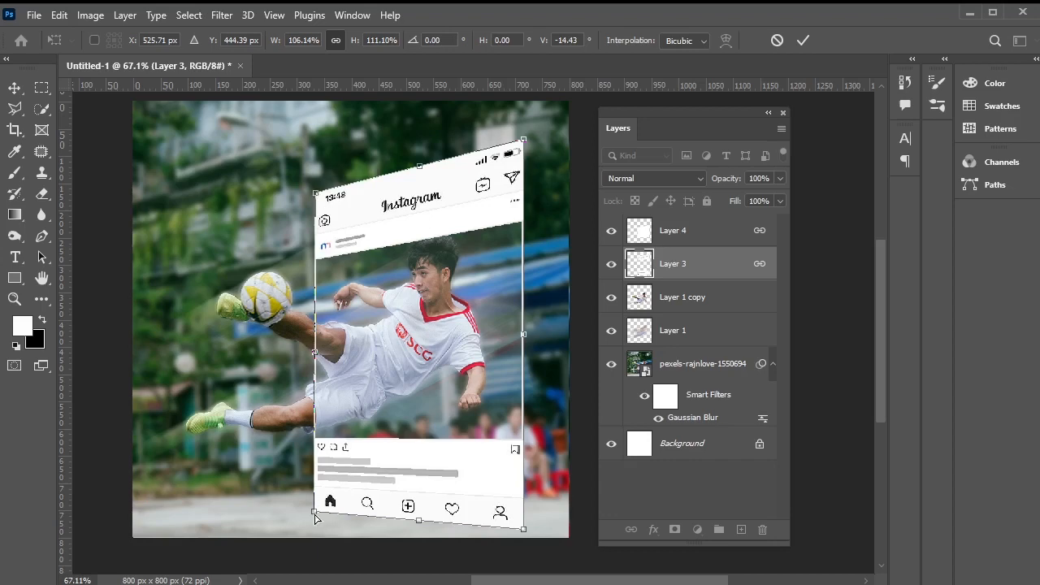
{"action": "left_click_drag", "start_coordinate": [316, 518], "coordinate": [316, 515]}
{"action": "key", "text": "Return"}
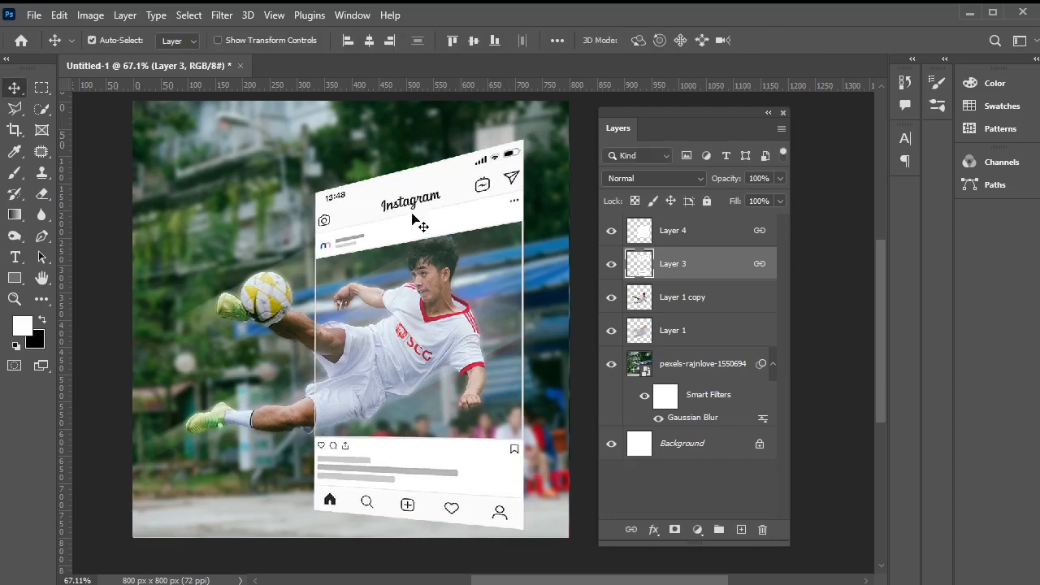
Enlarge the distorted Instagram frame slightly and move it left so the footballer's legs and ball cross its edge.
{"action": "key", "text": "ctrl+t"}
{"action": "left_click_drag", "start_coordinate": [524, 140], "coordinate": [535, 123]}
{"action": "left_click_drag", "start_coordinate": [432, 172], "coordinate": [407, 179]}
{"action": "key", "text": "Return"}
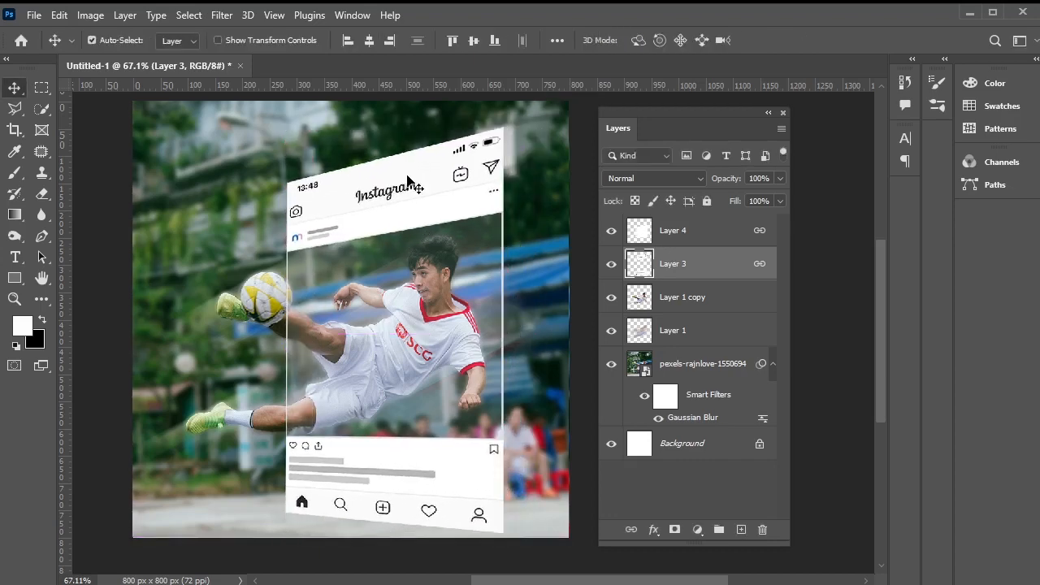
Move the footballer cut-out on Layer 1 copy to the top of the layer stack, above Layer 4.
{"action": "left_click", "coordinate": [673, 472]}
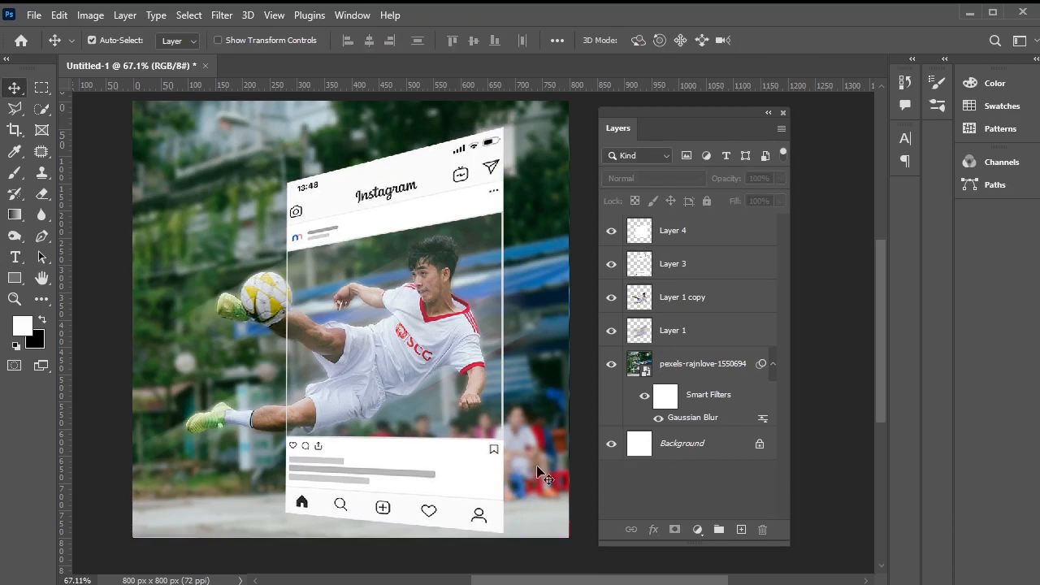
{"action": "left_click", "coordinate": [345, 172]}
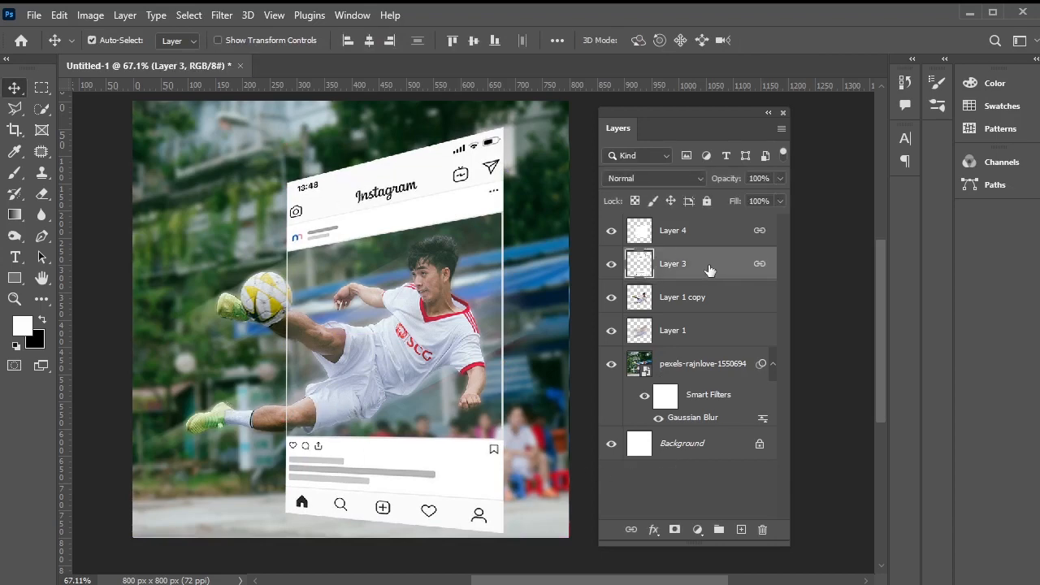
{"action": "left_click_drag", "start_coordinate": [704, 303], "coordinate": [698, 231]}
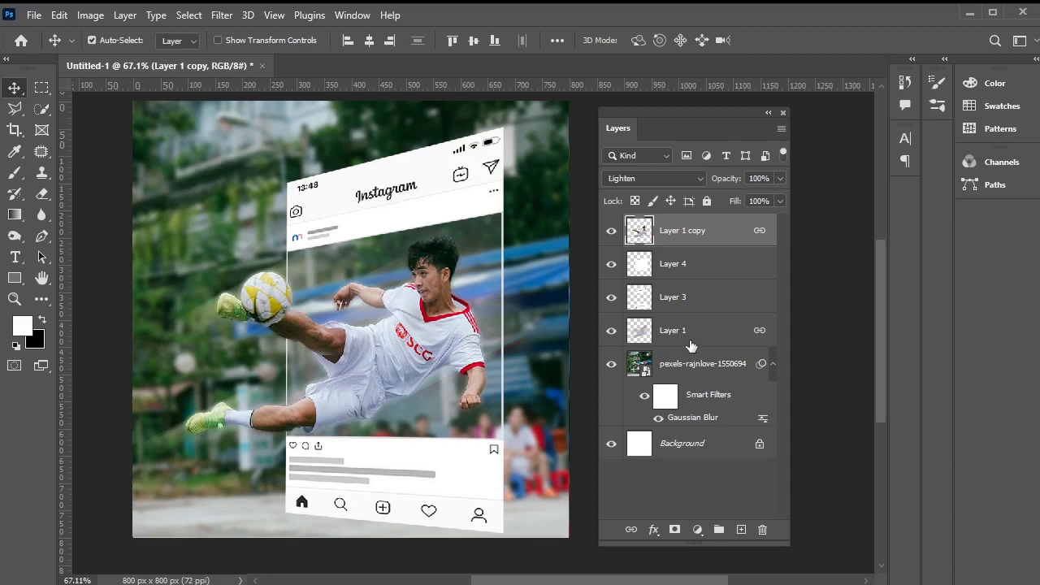
Move Layer 1 directly below Layer 1 copy, and move Layer 3 to the top of the layer stack.
{"action": "left_click_drag", "start_coordinate": [690, 347], "coordinate": [701, 261]}
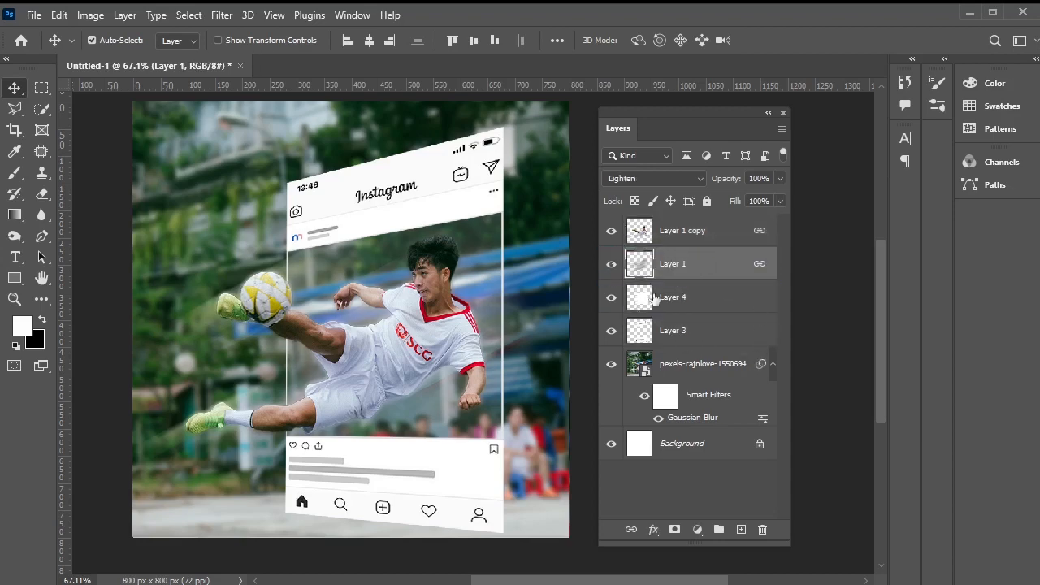
{"action": "left_click", "coordinate": [689, 340]}
{"action": "left_click", "coordinate": [611, 330]}
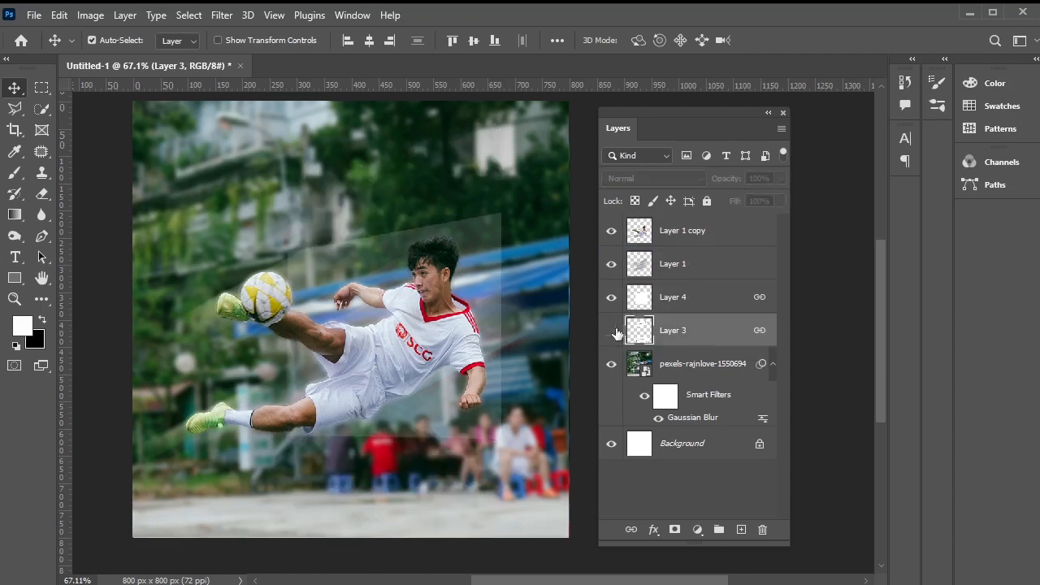
{"action": "left_click", "coordinate": [611, 331]}
{"action": "left_click_drag", "start_coordinate": [711, 331], "coordinate": [692, 229]}
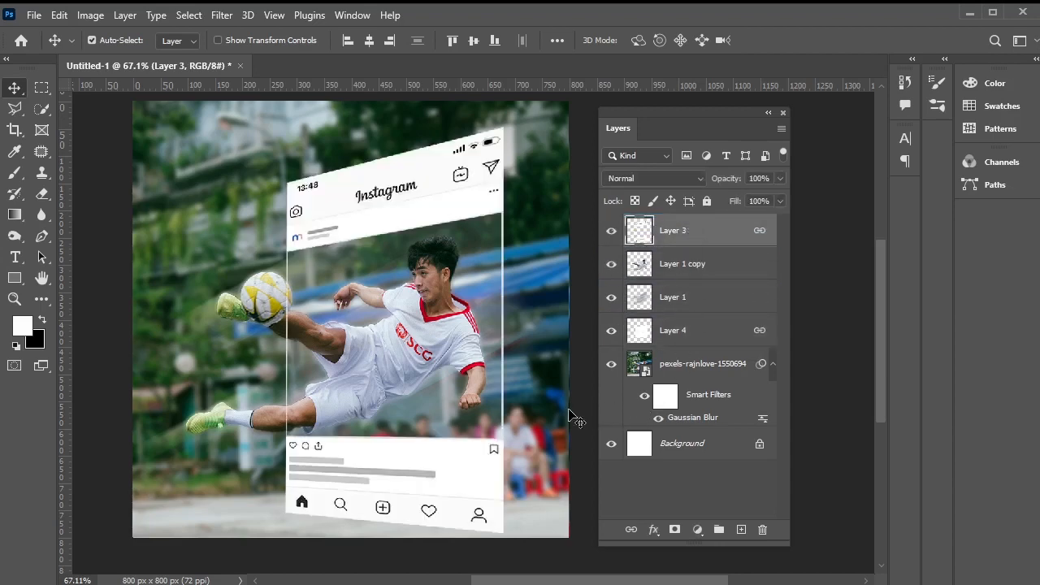
Add a Levels adjustment above the blurred background photo and sample its gray point from the ground near the image's lower-left corner.
{"action": "scroll", "coordinate": [500, 392], "scroll_direction": "down", "scroll_amount": 2}
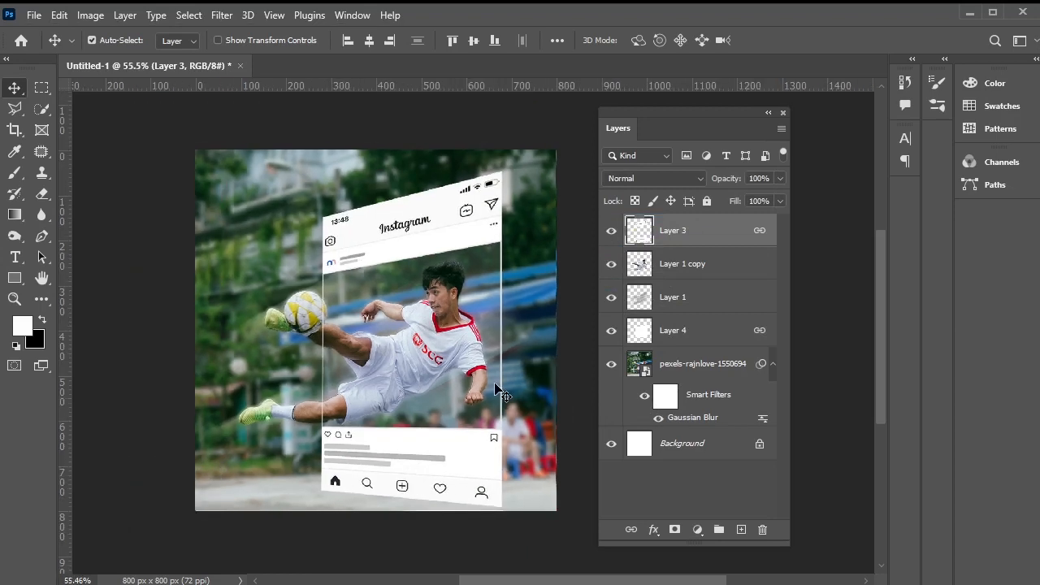
{"action": "scroll", "coordinate": [473, 391], "scroll_direction": "up", "scroll_amount": 1}
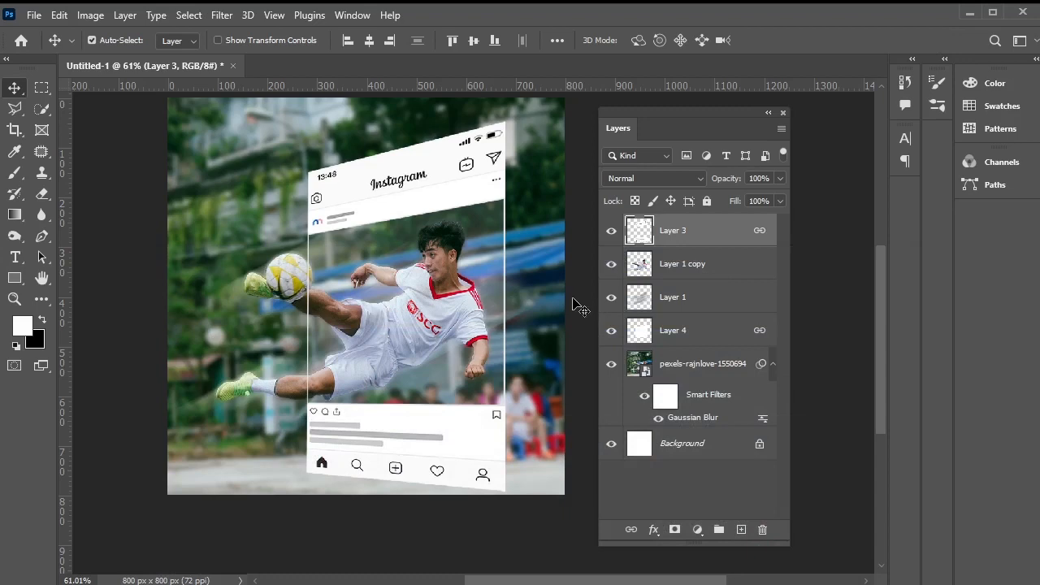
{"action": "scroll", "coordinate": [577, 304], "scroll_direction": "up", "scroll_amount": 1}
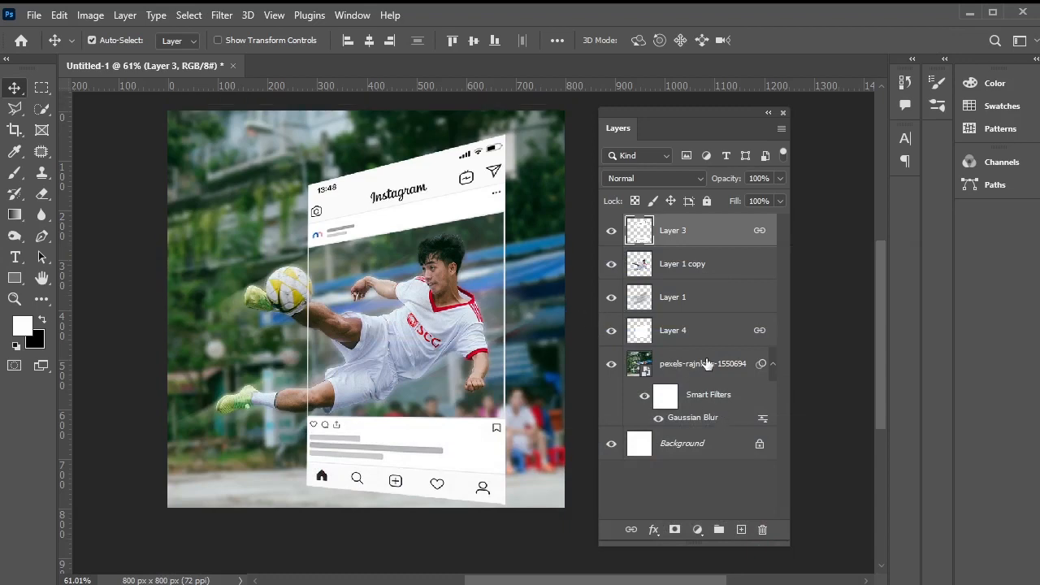
{"action": "left_click", "coordinate": [707, 364]}
{"action": "left_click", "coordinate": [698, 531]}
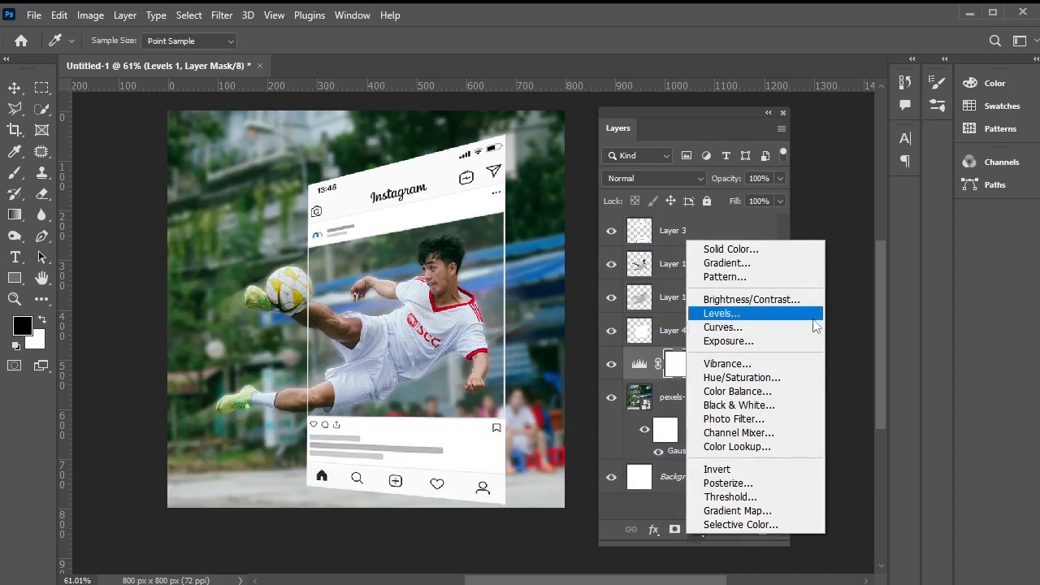
{"action": "left_click", "coordinate": [811, 315]}
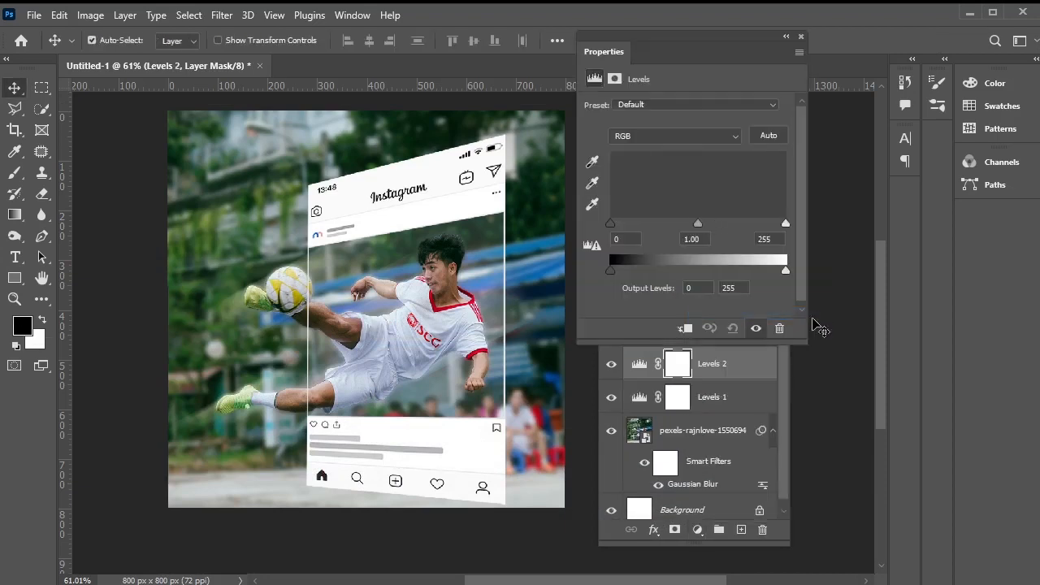
{"action": "left_click", "coordinate": [593, 185]}
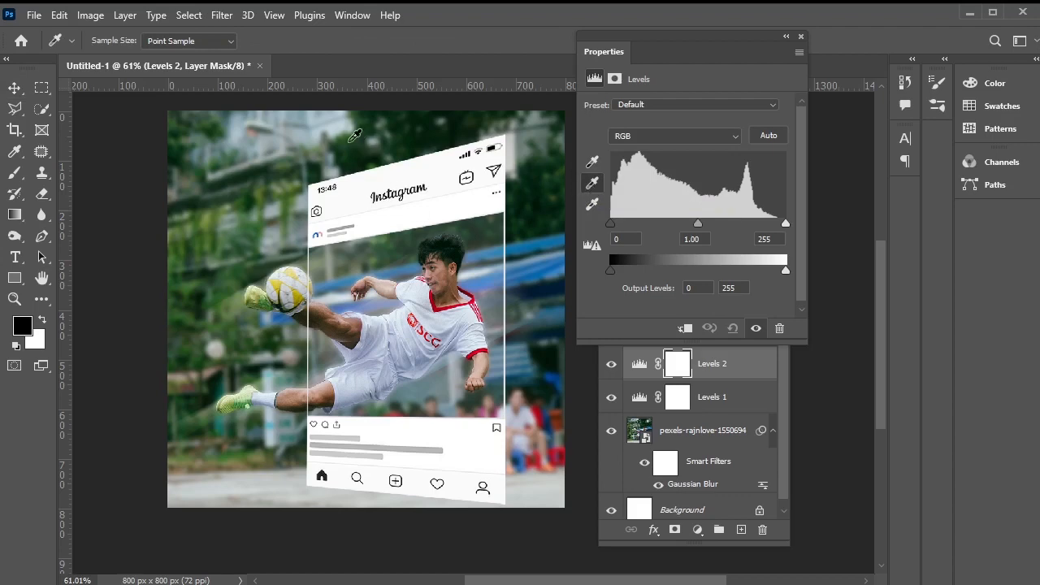
{"action": "left_click", "coordinate": [196, 498]}
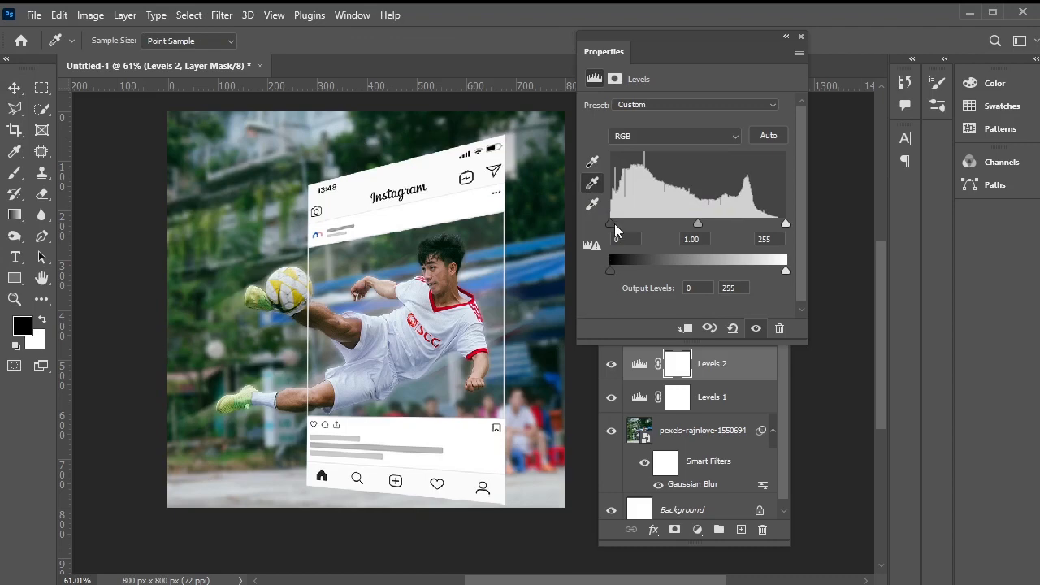
Set the background Levels adjustment's input values to black 50, midtone 1.28 and white 222.
{"action": "left_click_drag", "start_coordinate": [614, 225], "coordinate": [635, 222]}
{"action": "left_click_drag", "start_coordinate": [712, 222], "coordinate": [686, 228]}
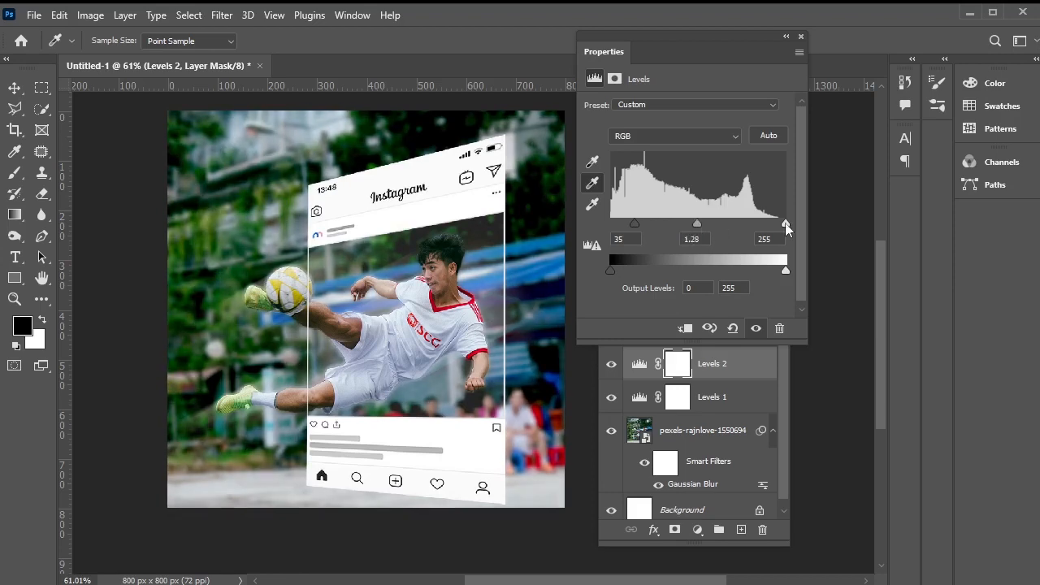
{"action": "left_click_drag", "start_coordinate": [785, 223], "coordinate": [762, 229]}
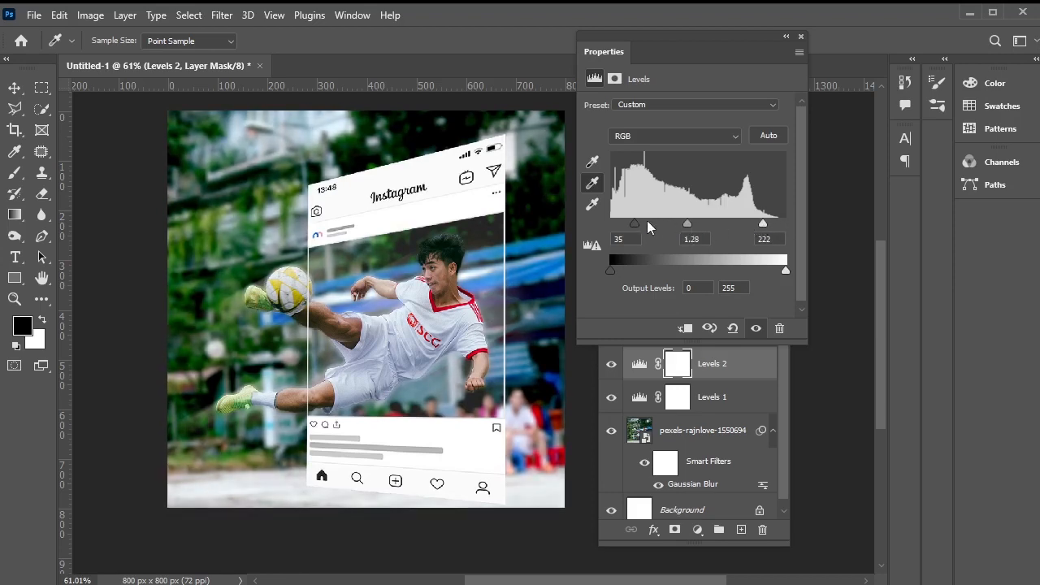
{"action": "left_click_drag", "start_coordinate": [635, 224], "coordinate": [644, 220]}
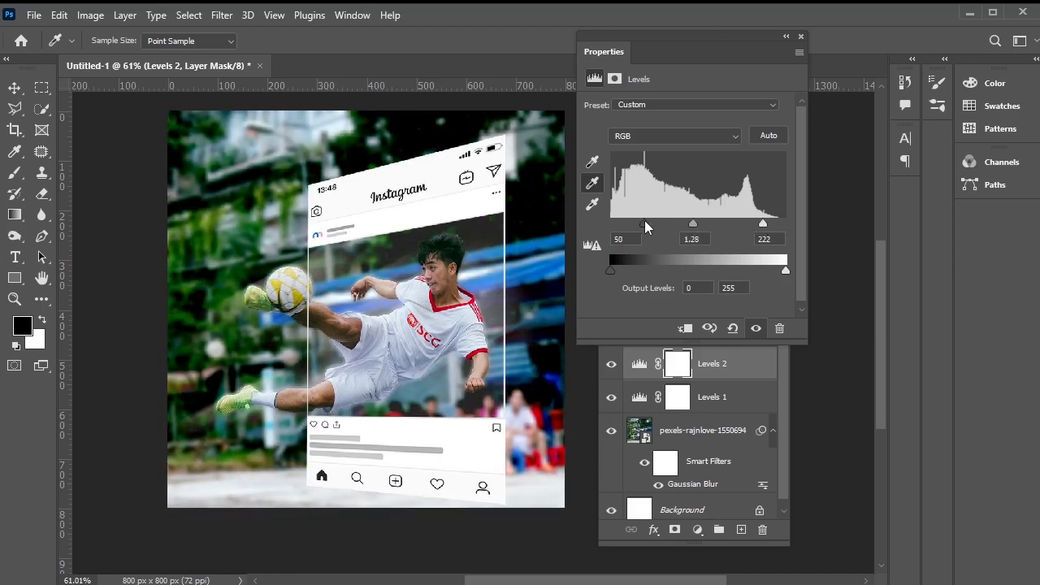
{"action": "left_click", "coordinate": [799, 36]}
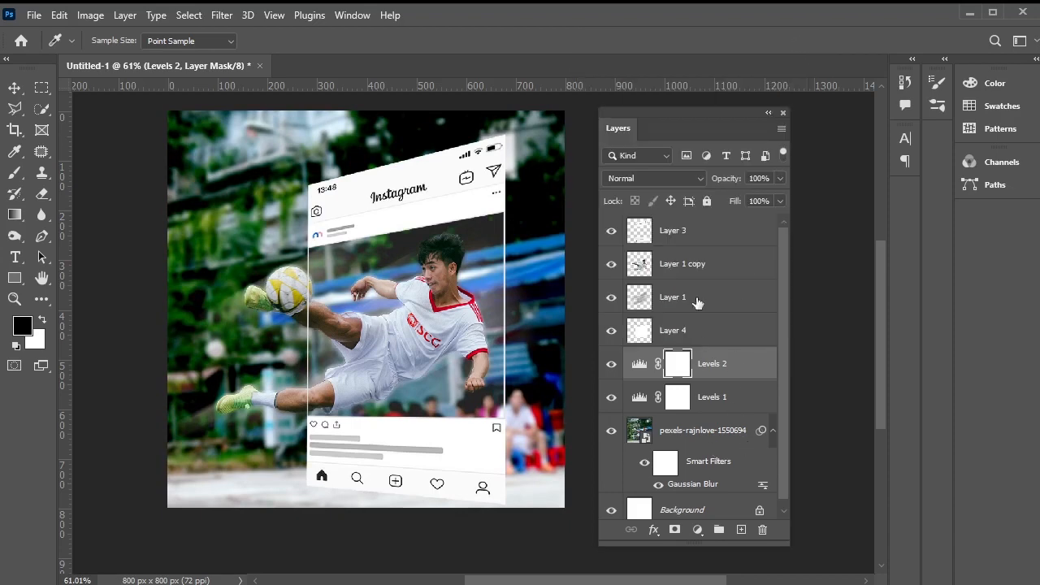
Add a Levels adjustment above Layer 1 copy with input black 28 and white 247, and clip it to that layer.
{"action": "key", "text": "v"}
{"action": "left_click", "coordinate": [717, 267]}
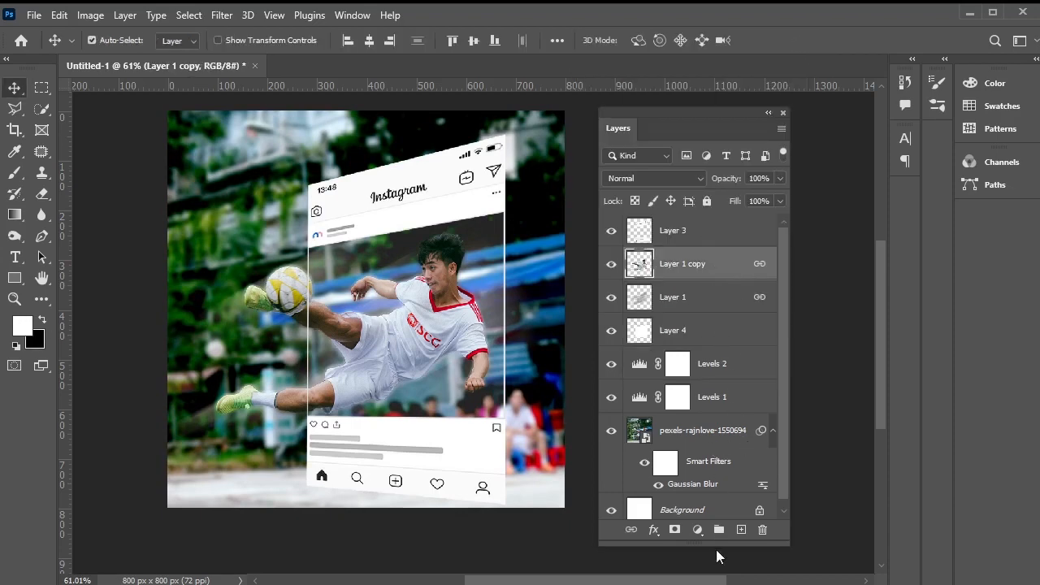
{"action": "left_click", "coordinate": [698, 529]}
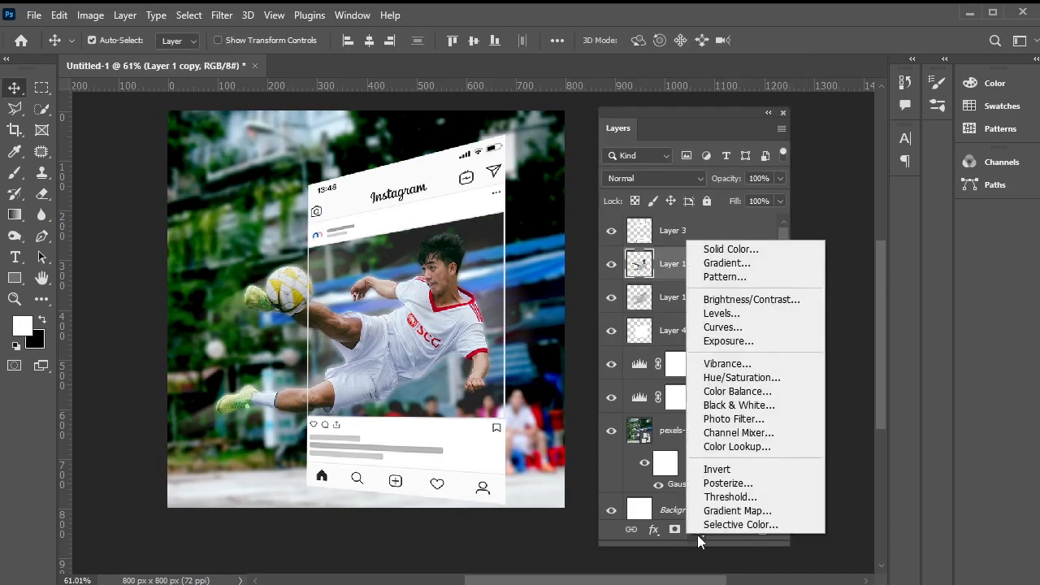
{"action": "left_click", "coordinate": [767, 317]}
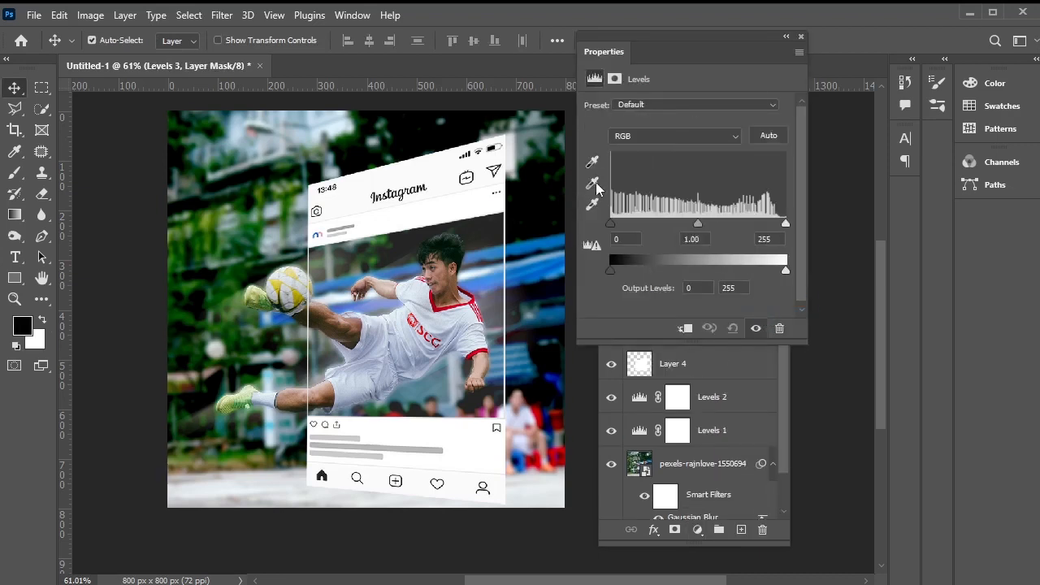
{"action": "left_click_drag", "start_coordinate": [611, 224], "coordinate": [631, 228]}
{"action": "left_click_drag", "start_coordinate": [785, 224], "coordinate": [781, 225]}
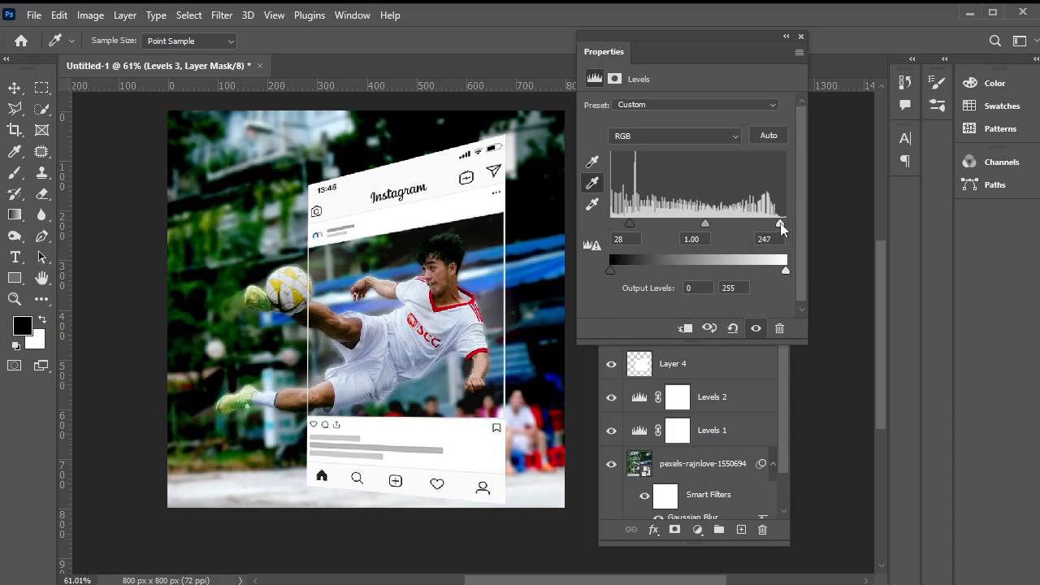
{"action": "left_click", "coordinate": [800, 37]}
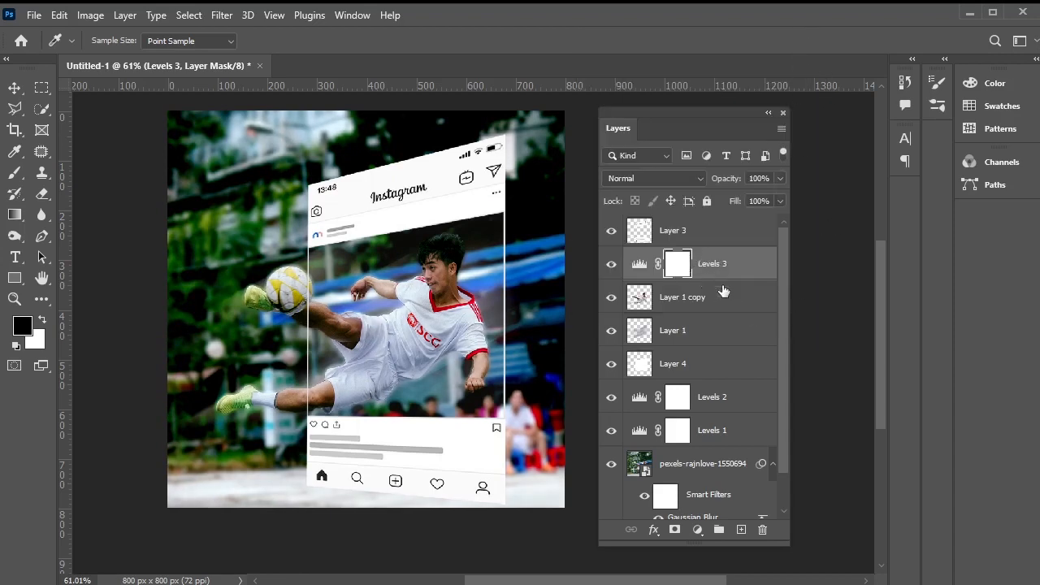
{"action": "key", "text": "ctrl+alt+g"}
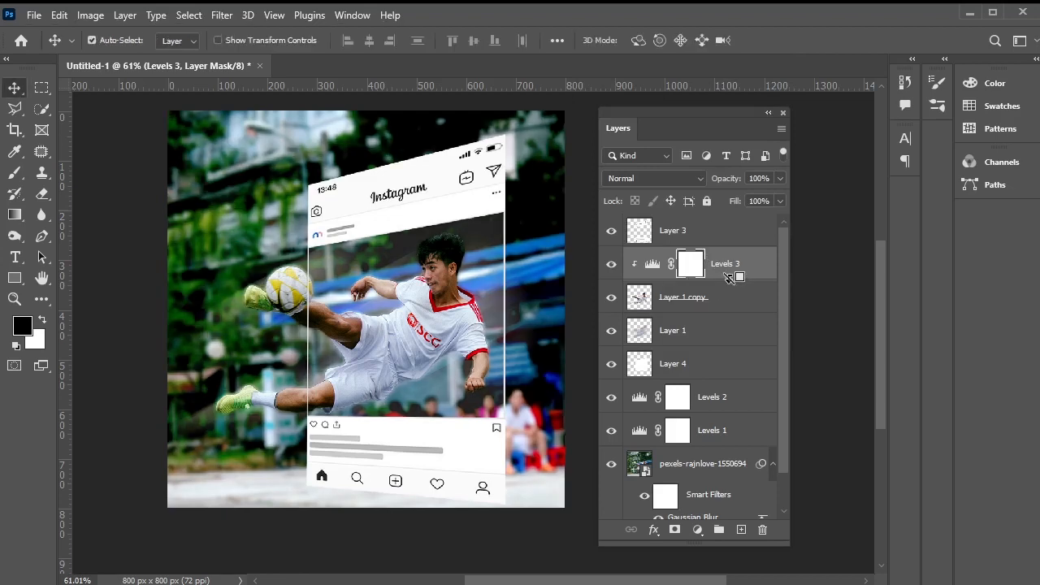